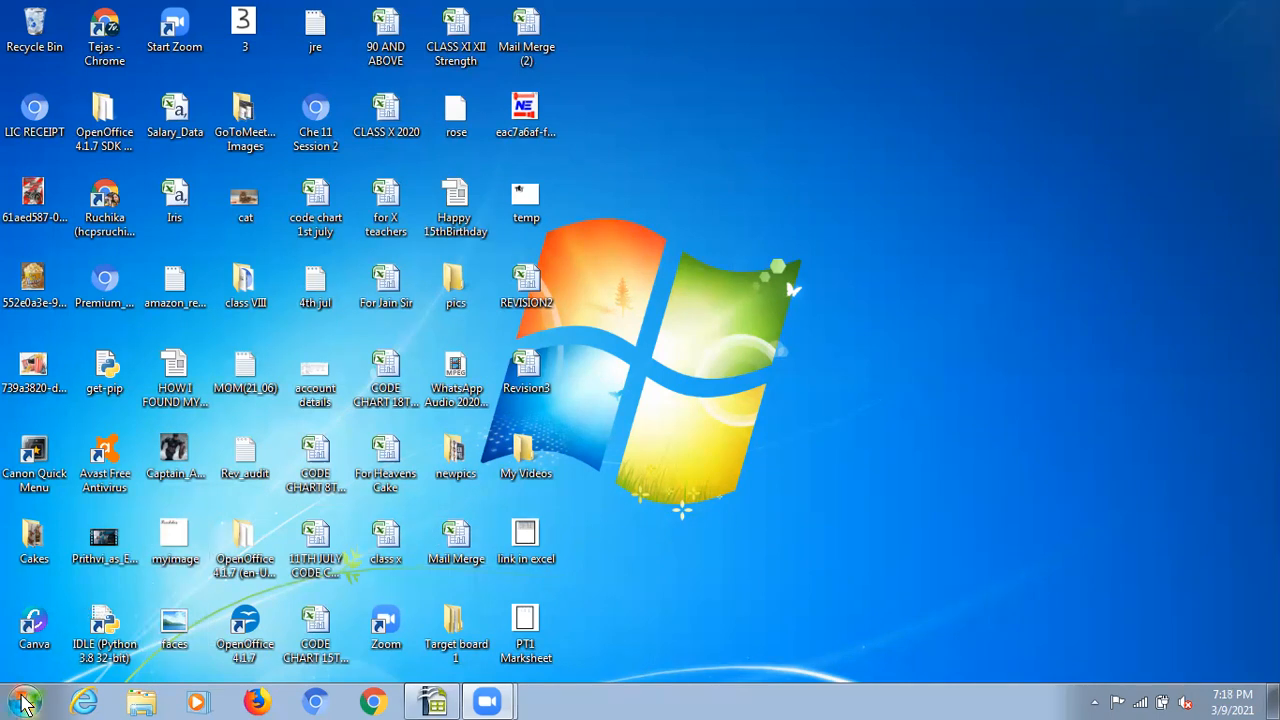
Launch OpenOffice Calc with a new blank spreadsheet and maximize its window
left_click(25, 703)
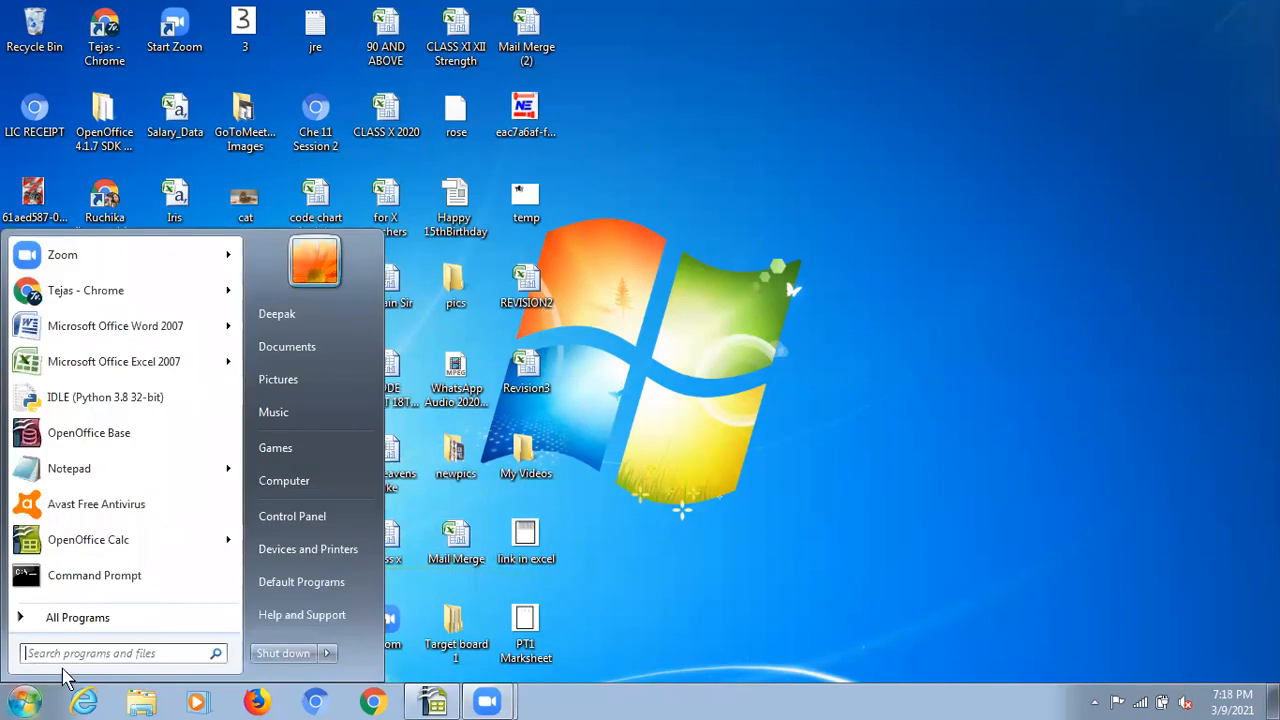
left_click(137, 619)
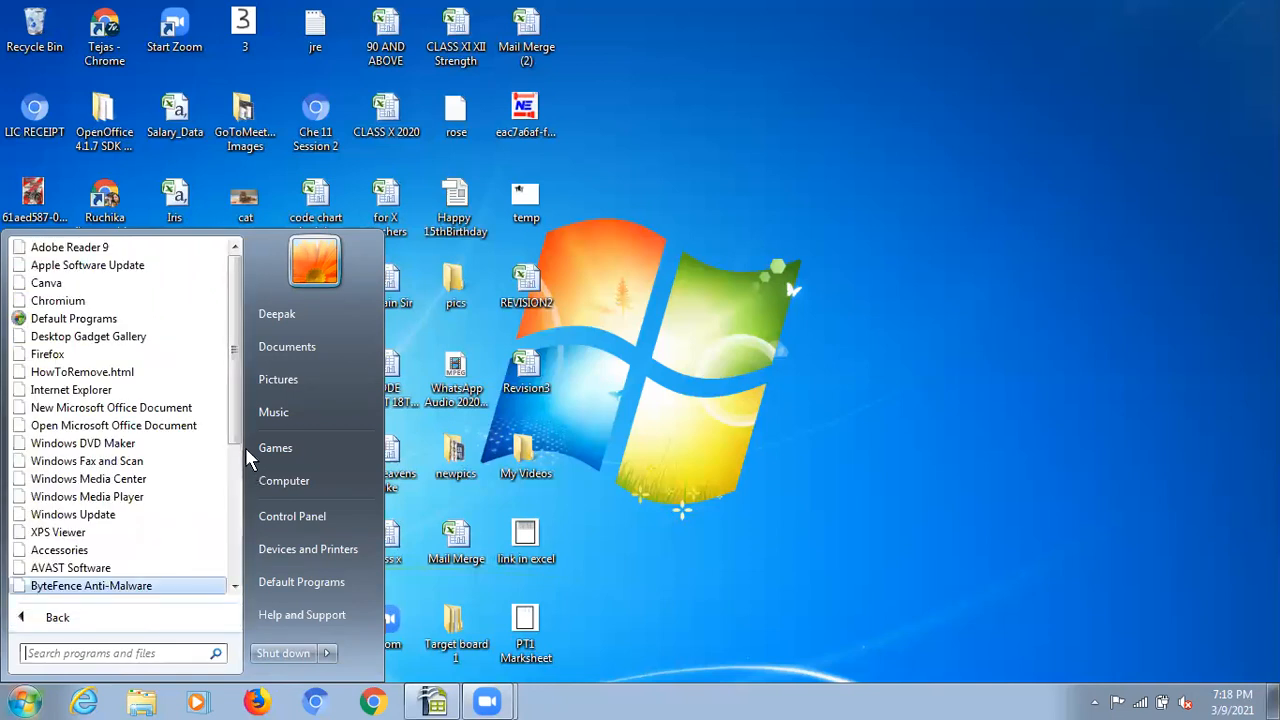
left_click_drag(240, 435, 234, 580)
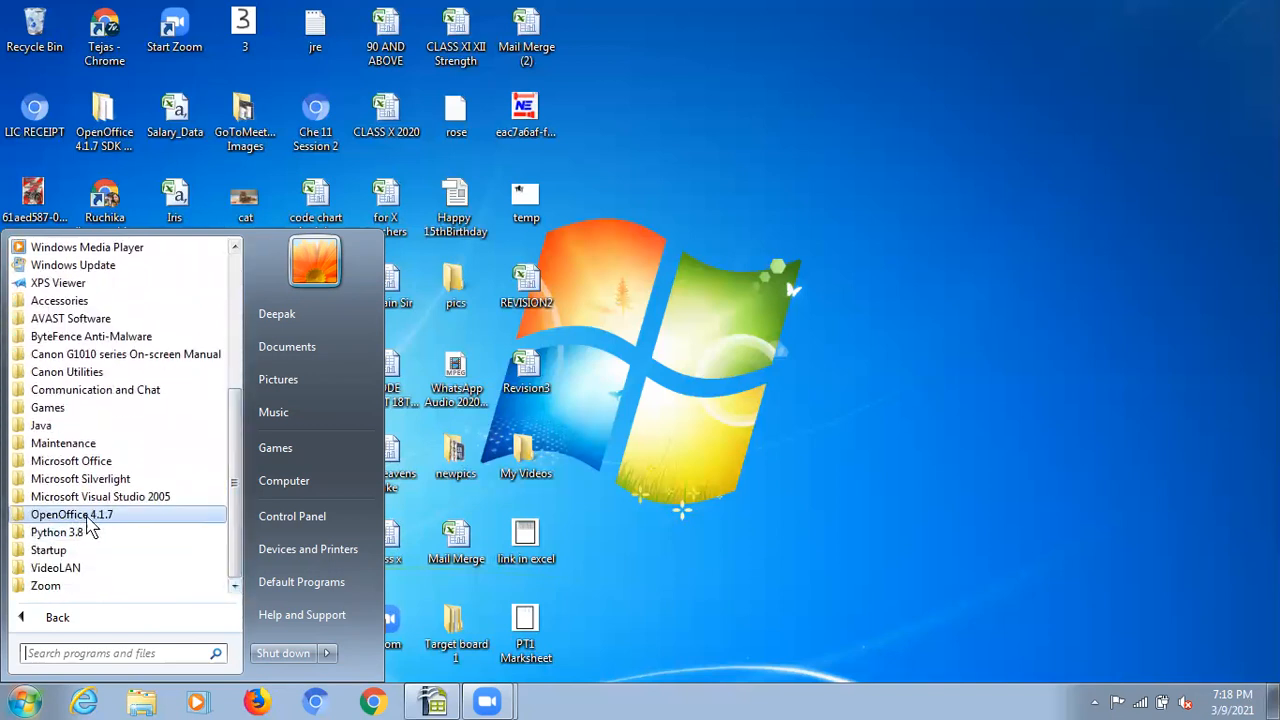
left_click(125, 516)
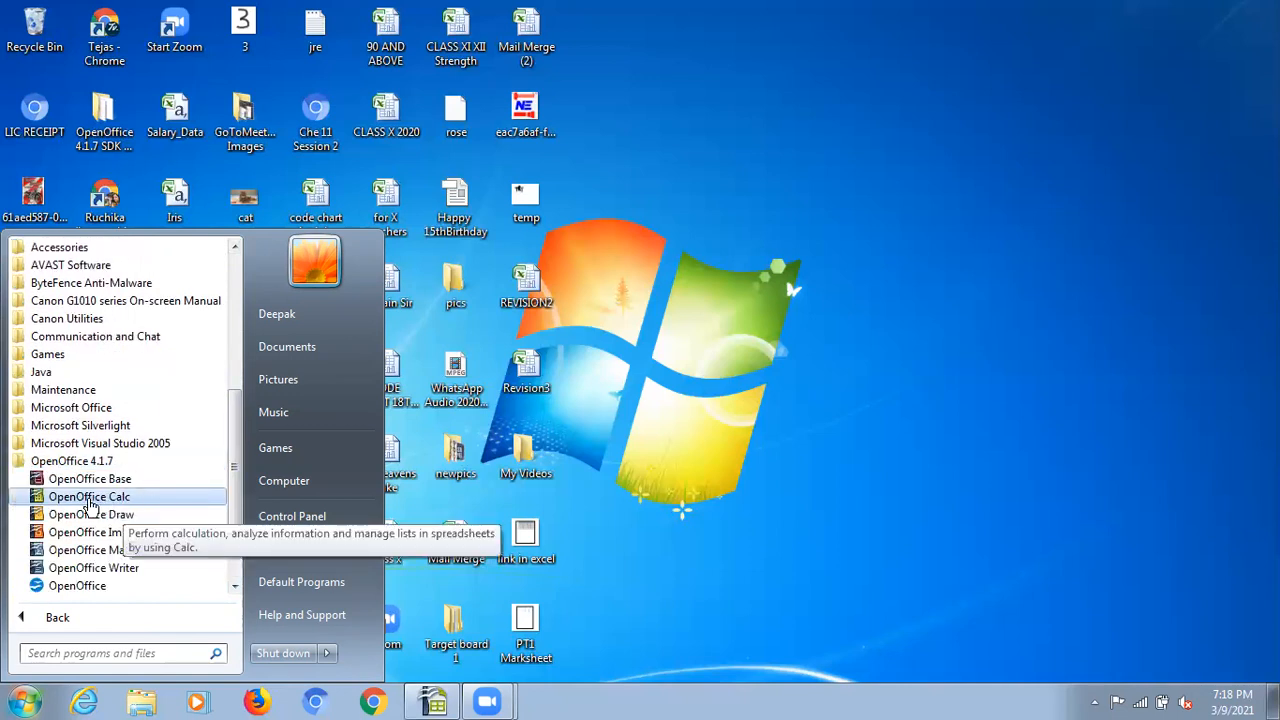
left_click(112, 497)
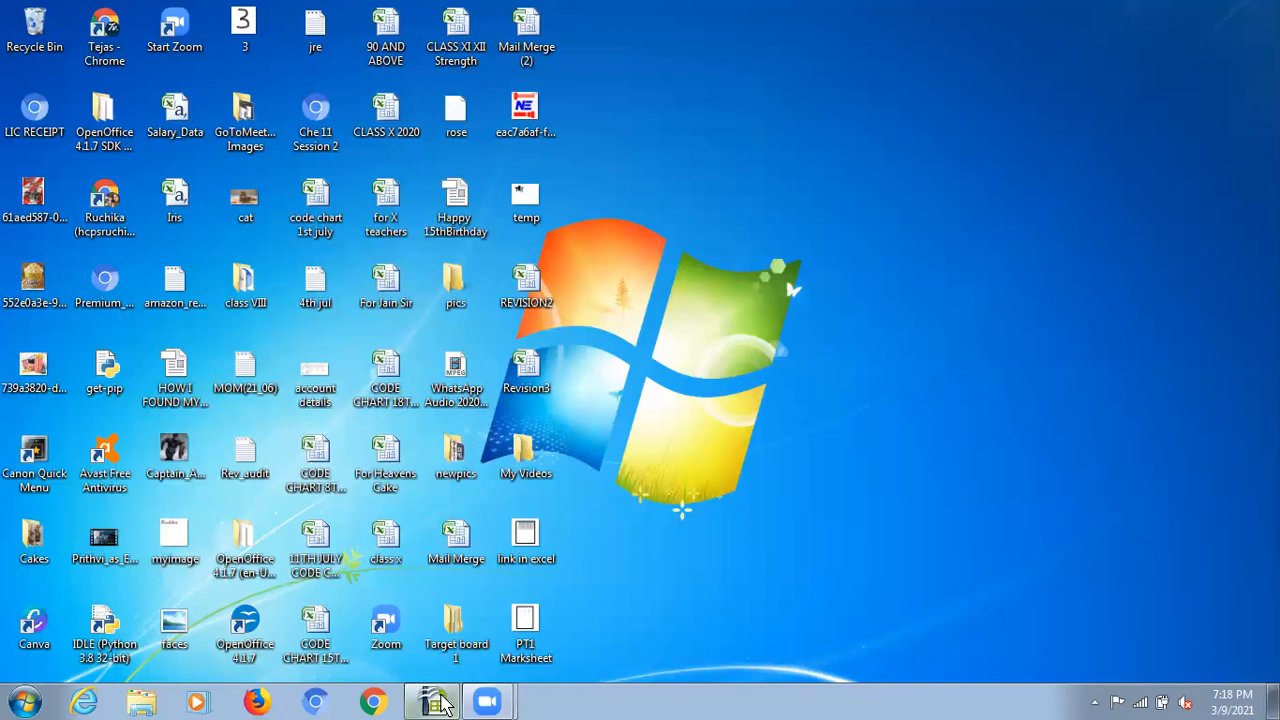
mouse_move(437, 703)
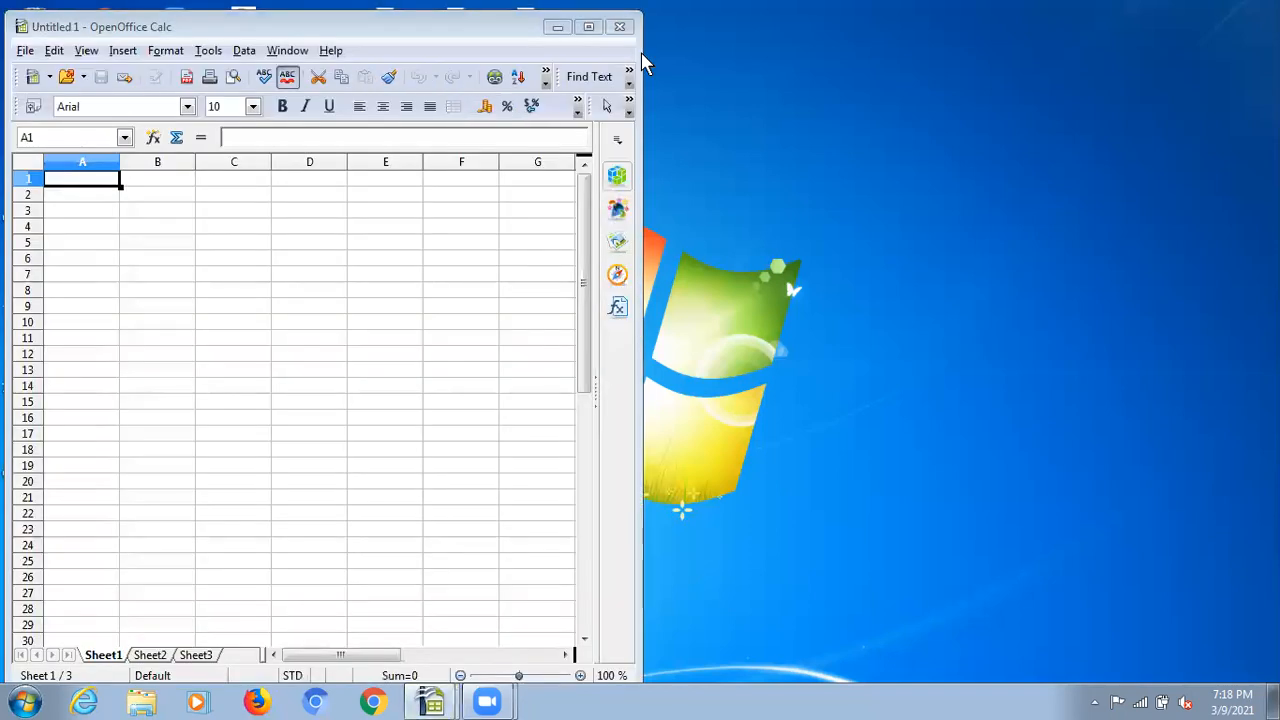
left_click(582, 27)
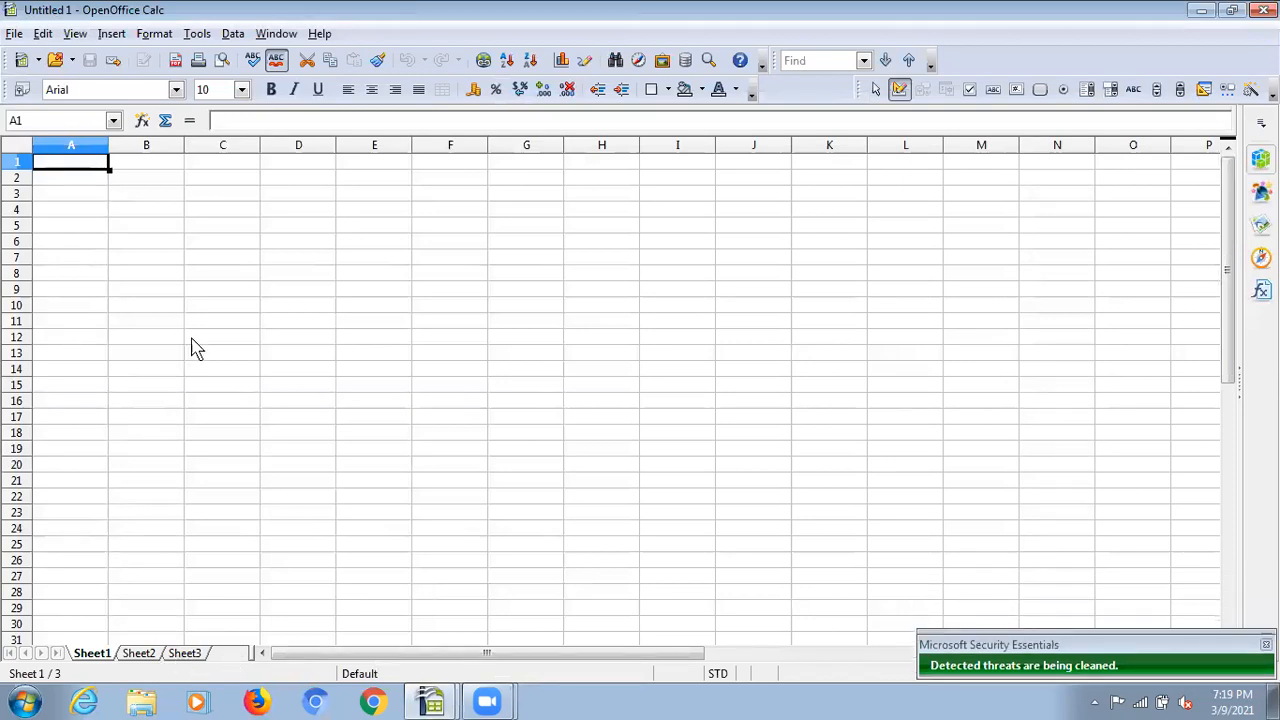
Insert one new sheet named "New Sheet" before the current sheet
left_click(111, 36)
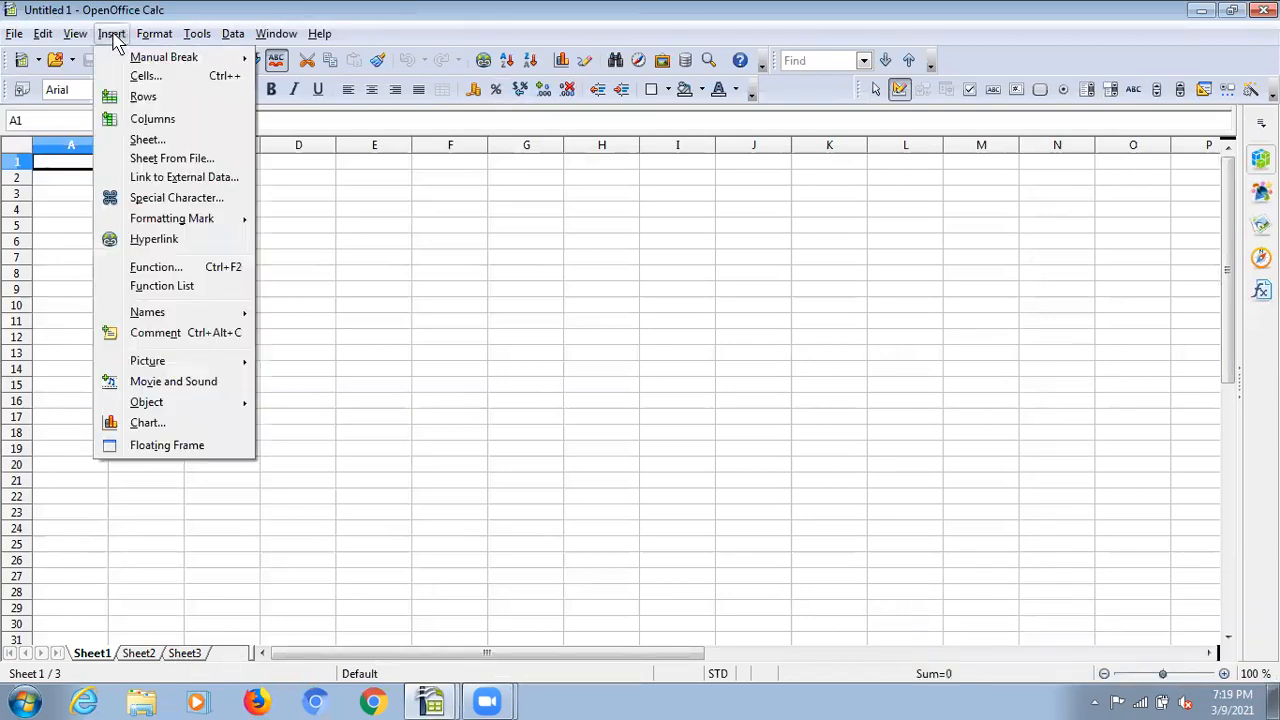
left_click(136, 143)
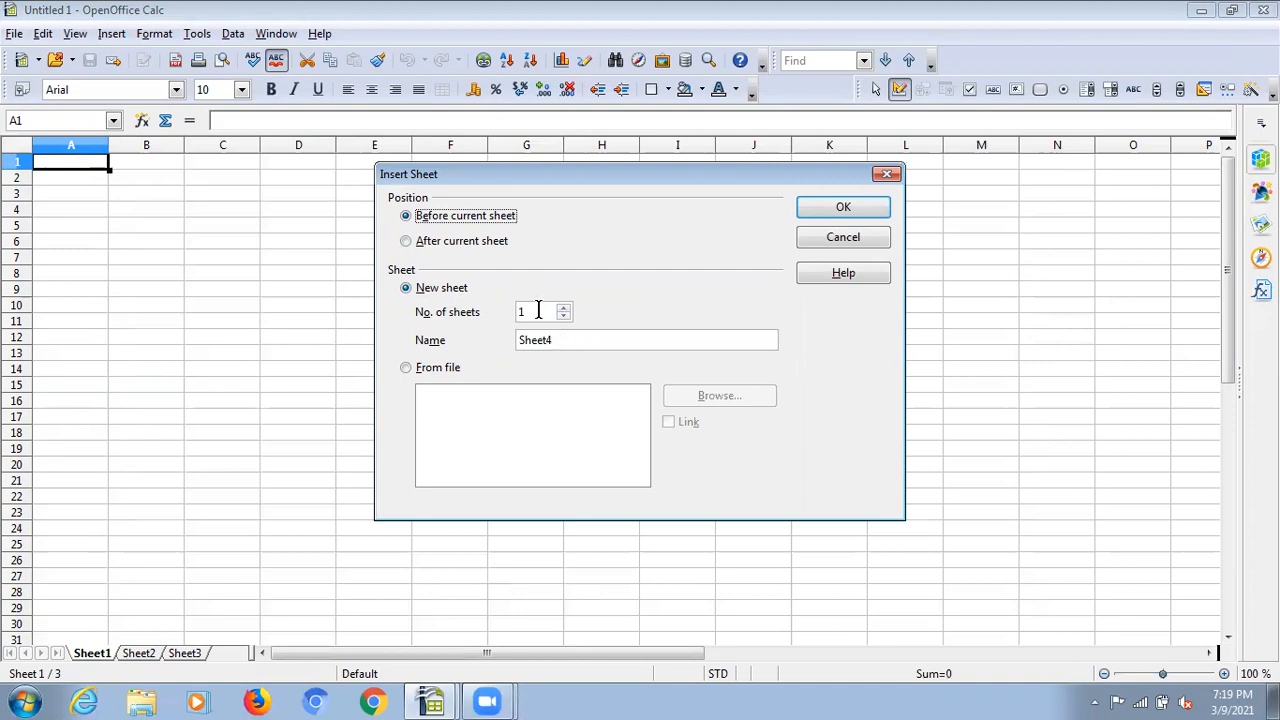
left_click(567, 340)
key("BackSpace")
key("BackSpace")
key("BackSpace")
key("BackSpace")
key("BackSpace")
key("BackSpace")
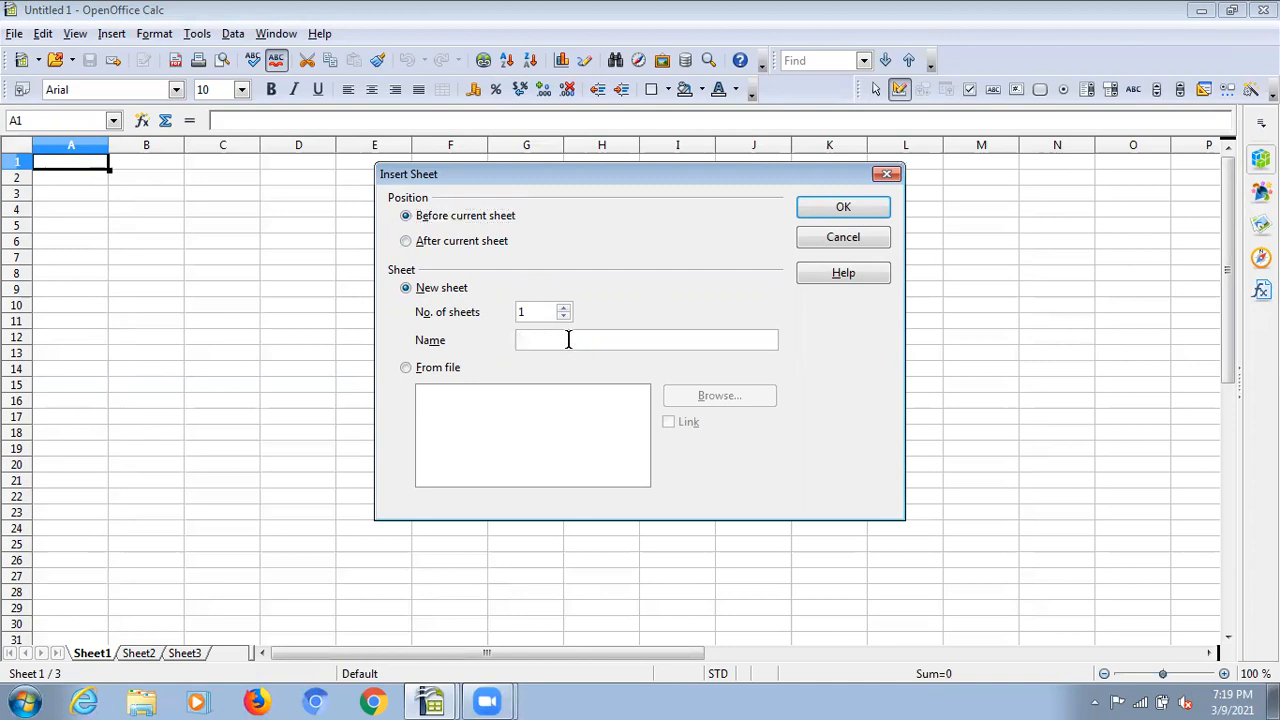
type("New Sheet")
left_click(840, 212)
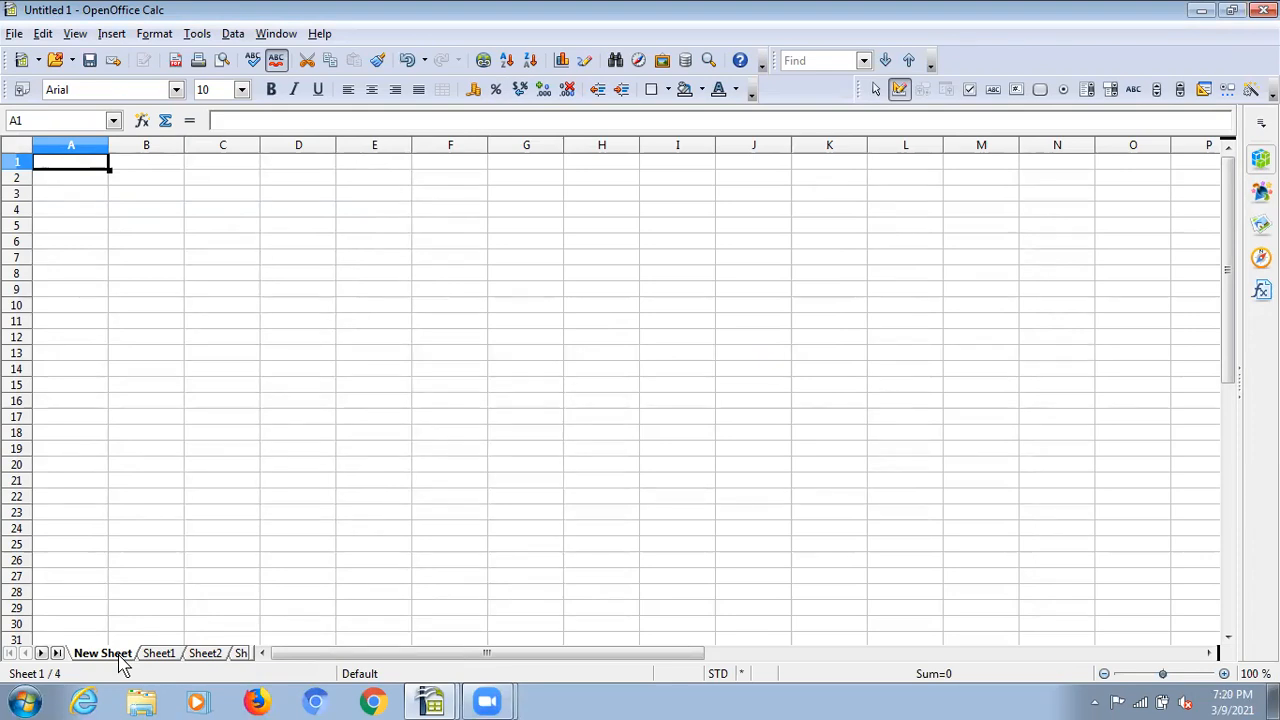
left_click(41, 653)
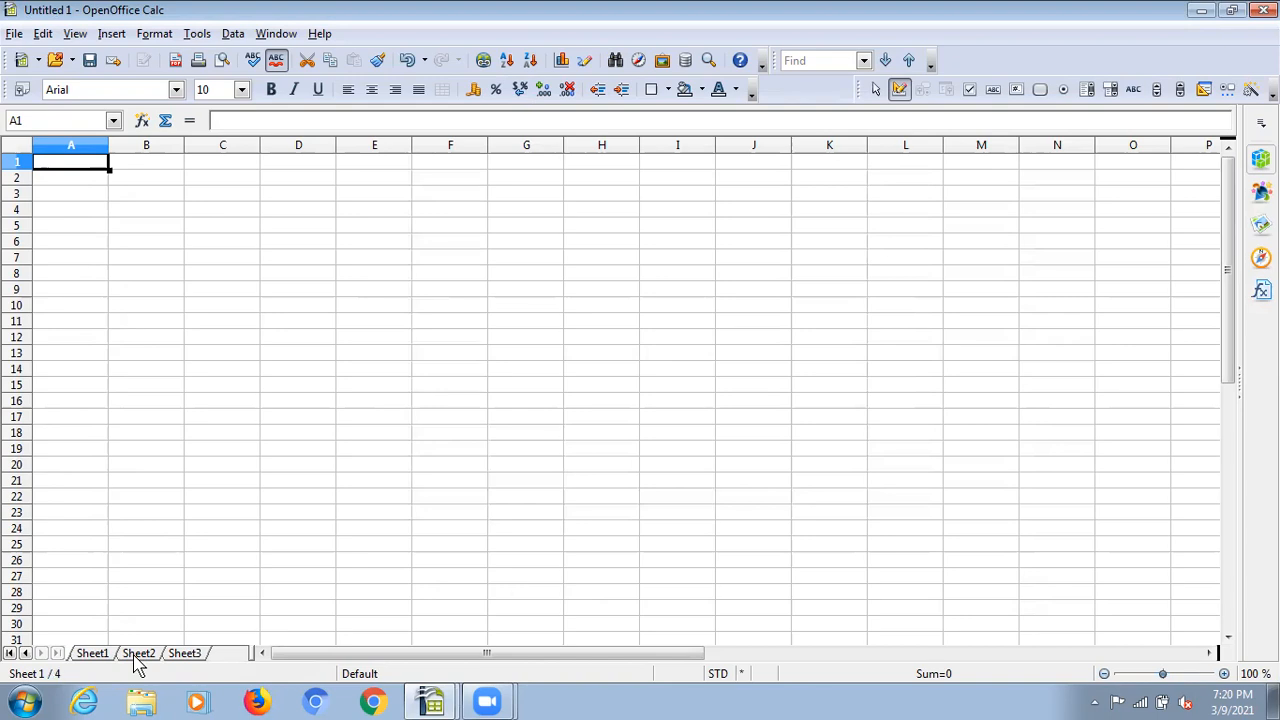
left_click(230, 657)
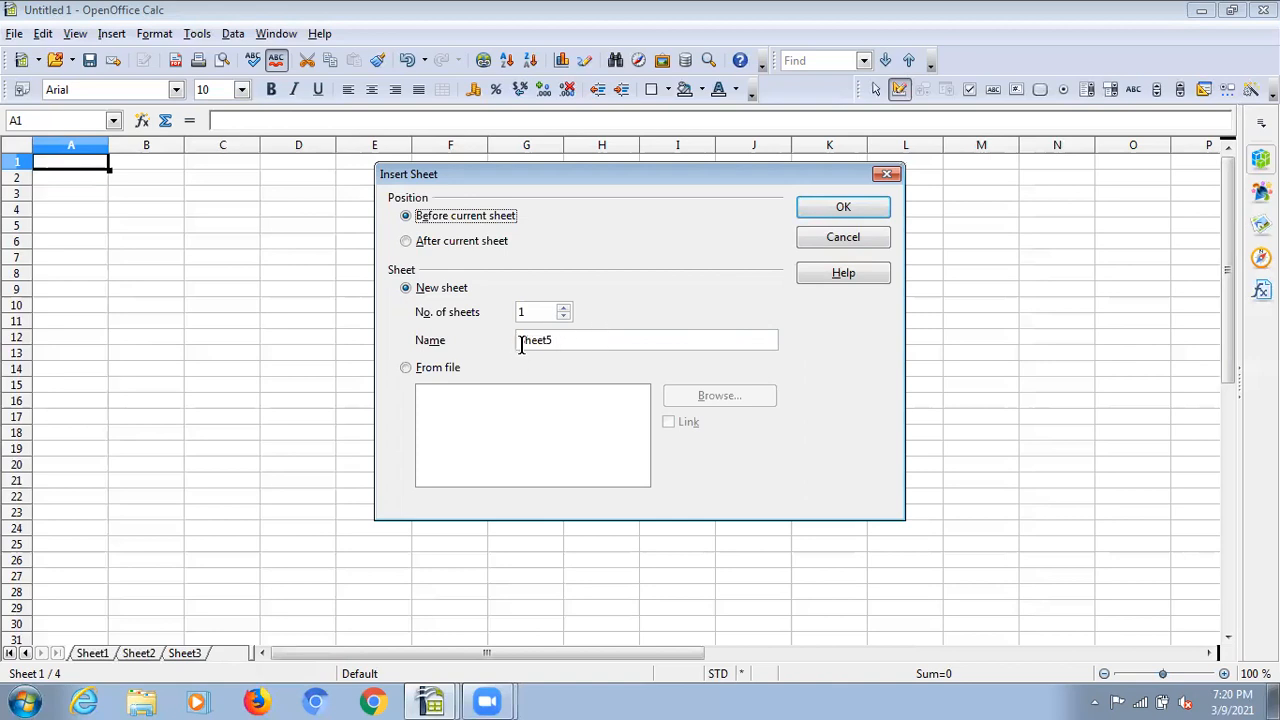
left_click(887, 177)
Rename Sheet1 as "Summary"
double_click(93, 654)
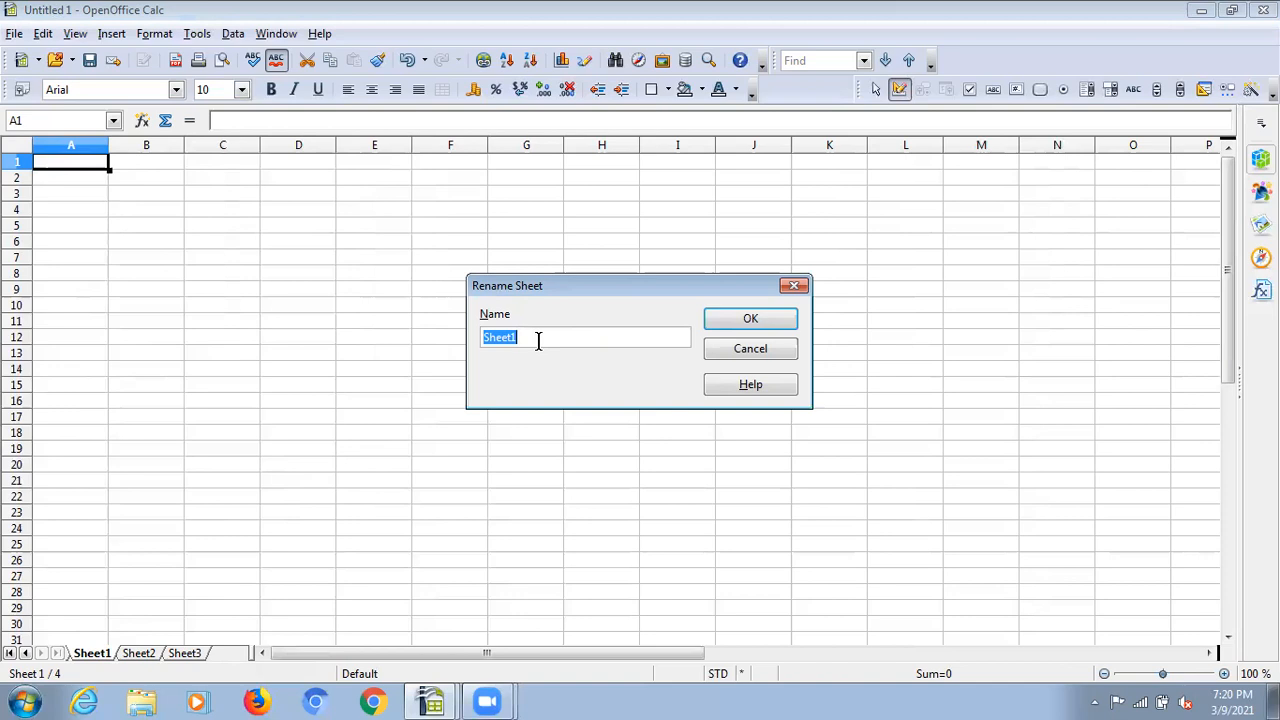
type("Summary")
left_click(751, 320)
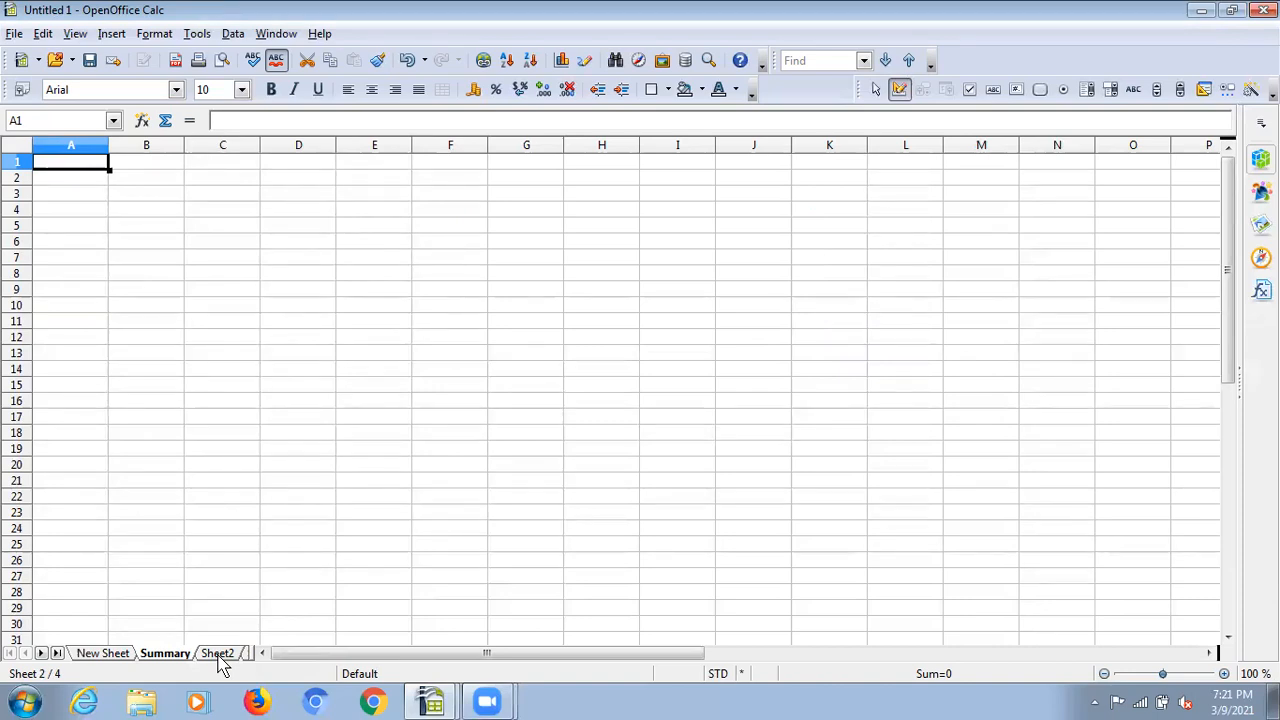
Start inserting a sheet from an existing file, choosing the PT1 Marksheet spreadsheet on the Desktop as the source
left_click(112, 34)
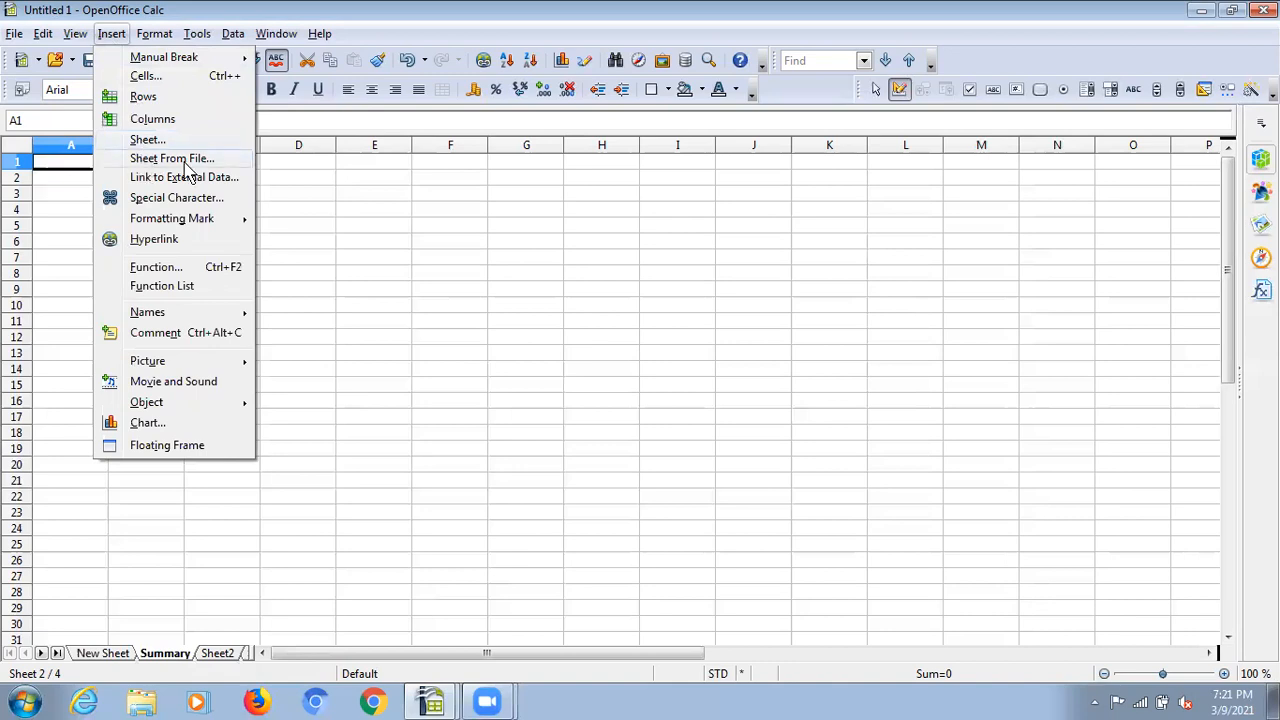
left_click(158, 141)
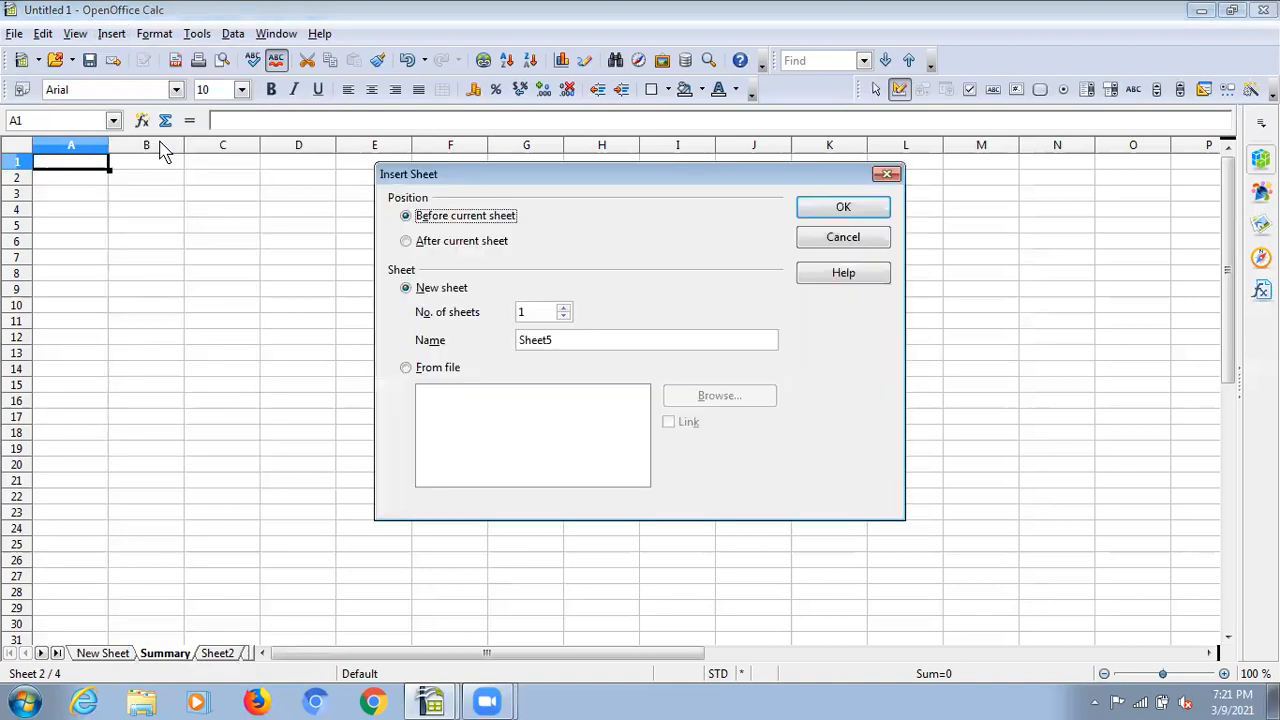
left_click(406, 368)
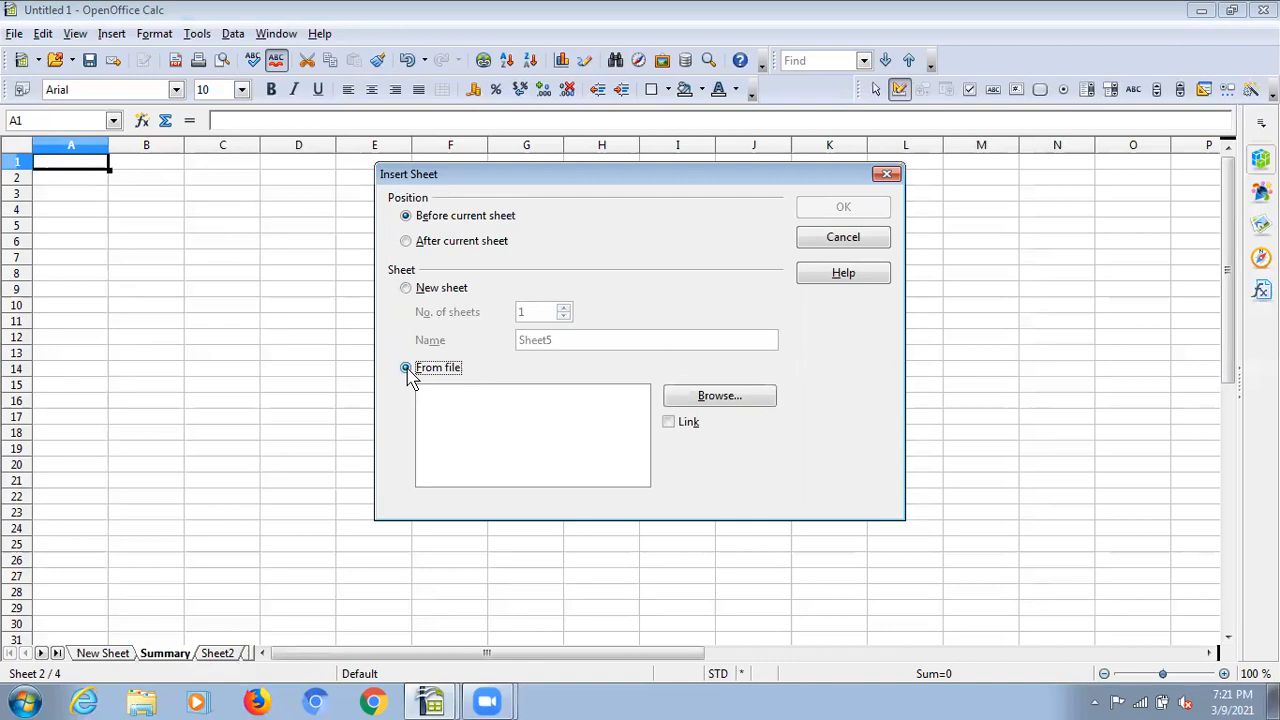
left_click(735, 405)
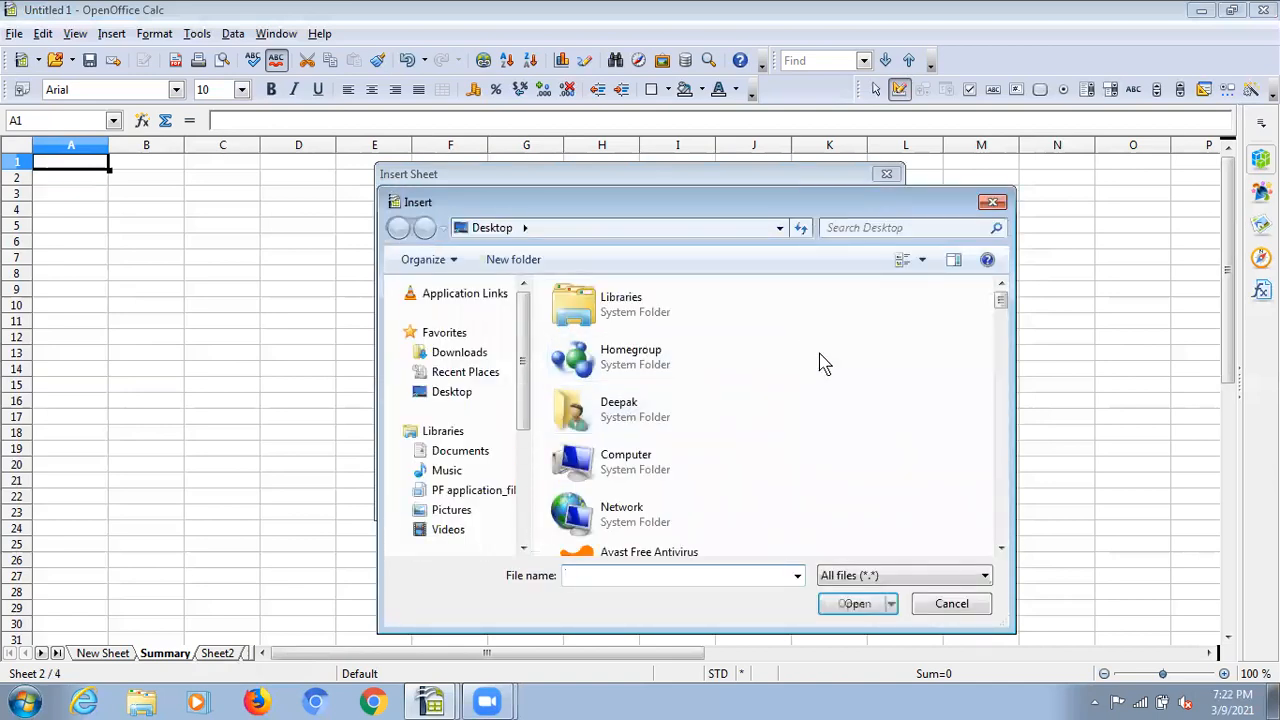
left_click_drag(1003, 307, 1006, 508)
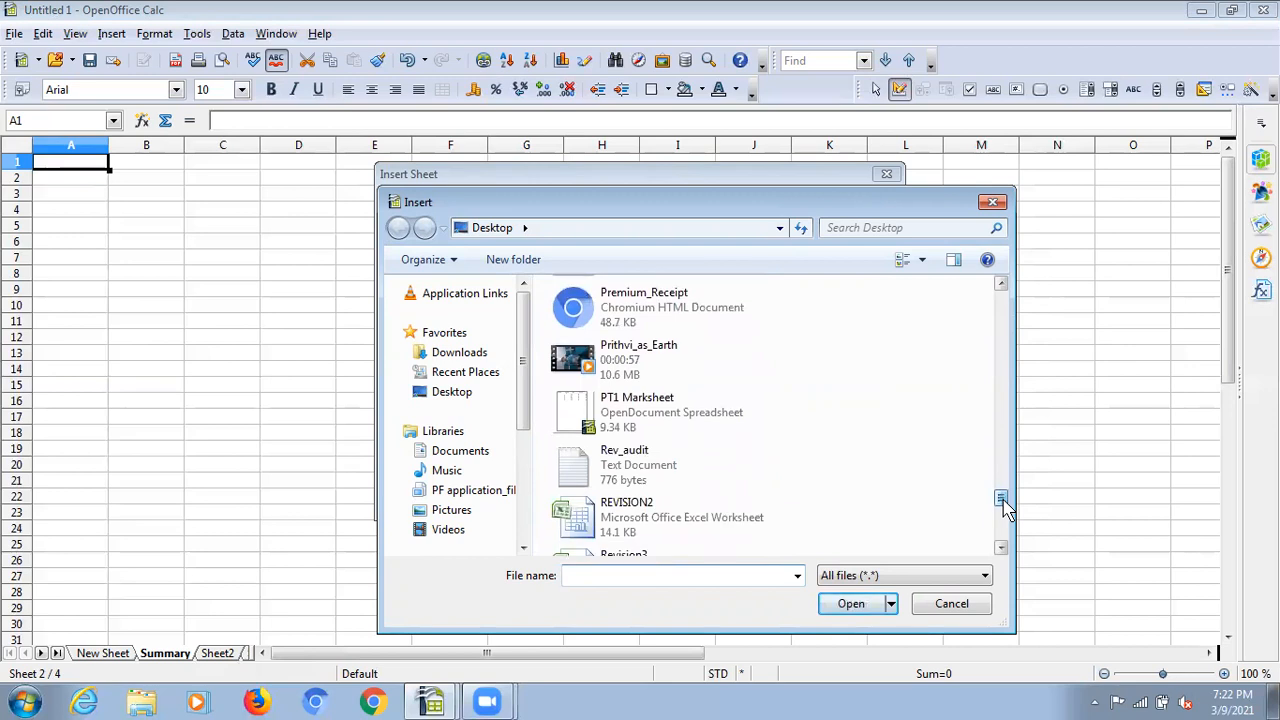
left_click(630, 424)
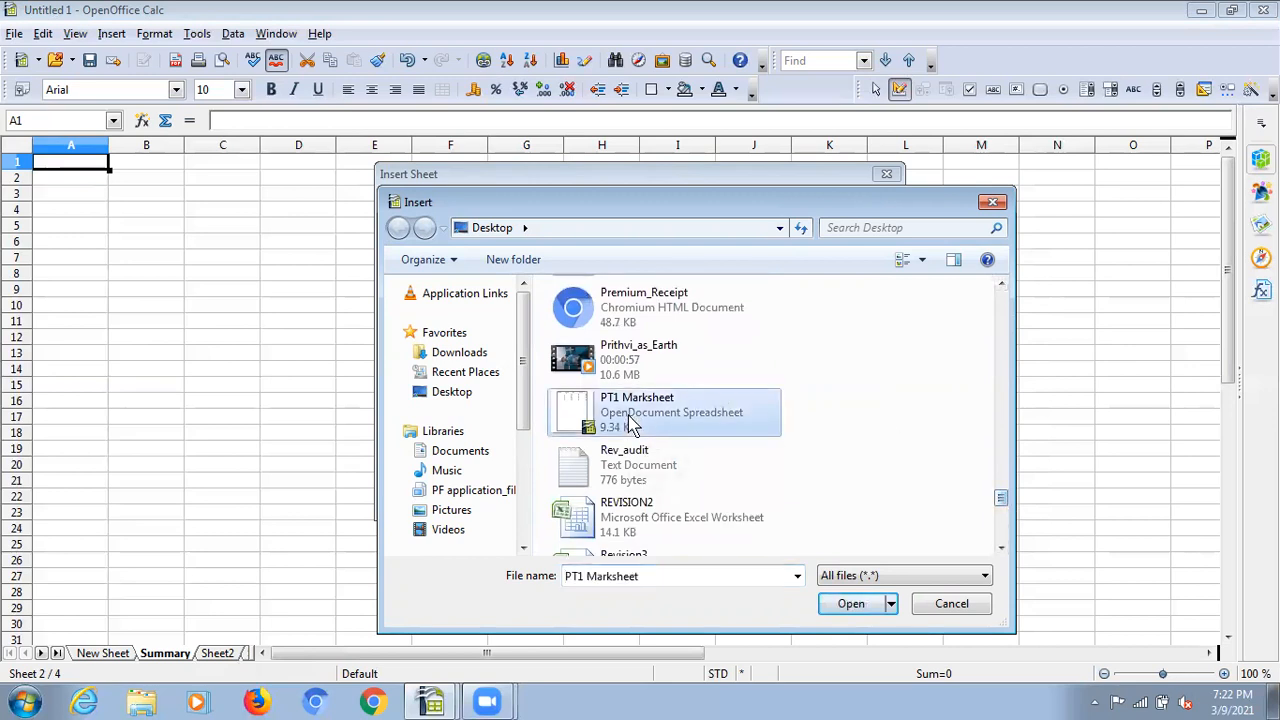
left_click(852, 606)
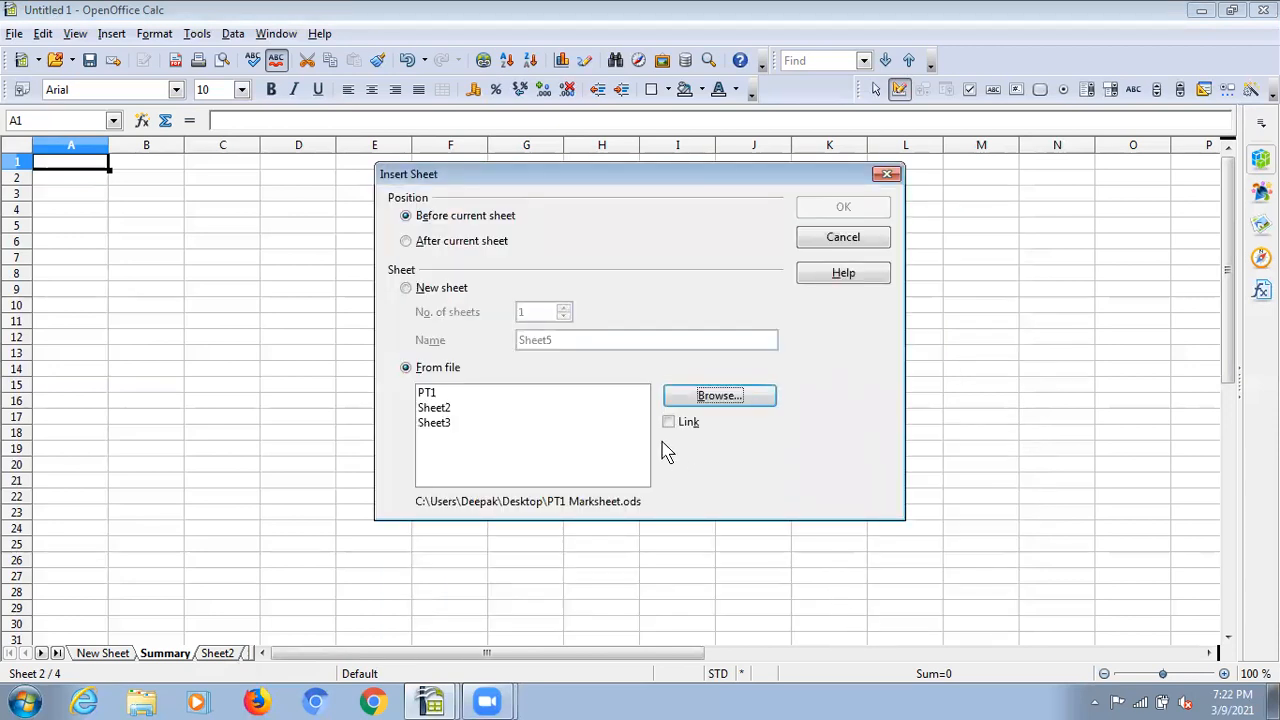
Insert the source file's PT1 sheet as a linked sheet before Summary, agreeing to update all links
left_click(430, 394)
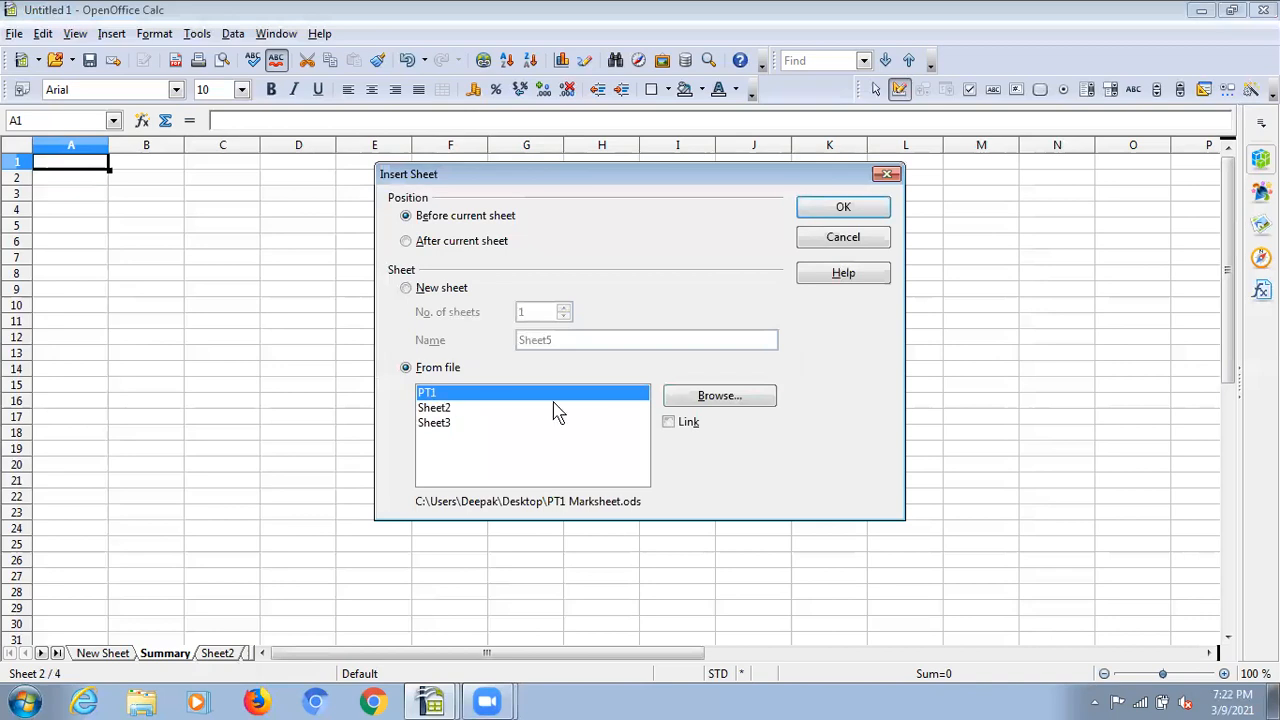
left_click(669, 423)
left_click(840, 207)
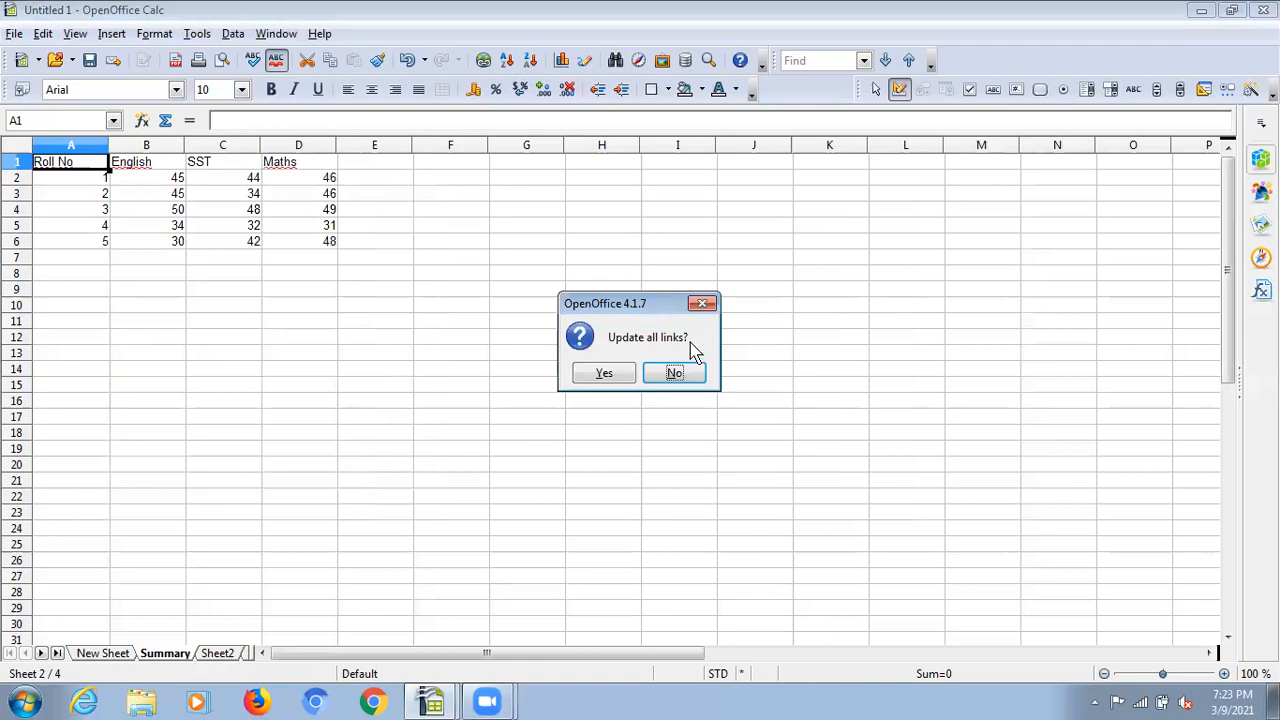
left_click(620, 380)
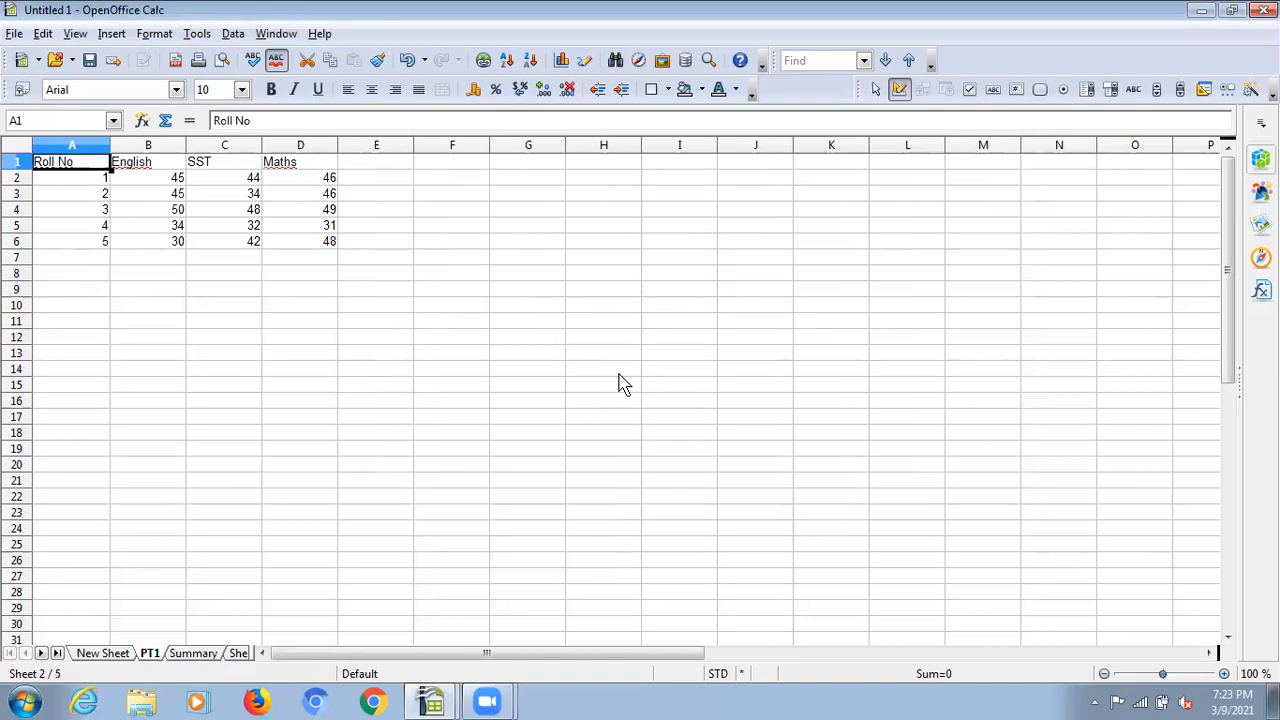
Save the workbook to the Desktop as "PT1 LINKED MARKSHEET" in ODF Spreadsheet format and close it
left_click(14, 34)
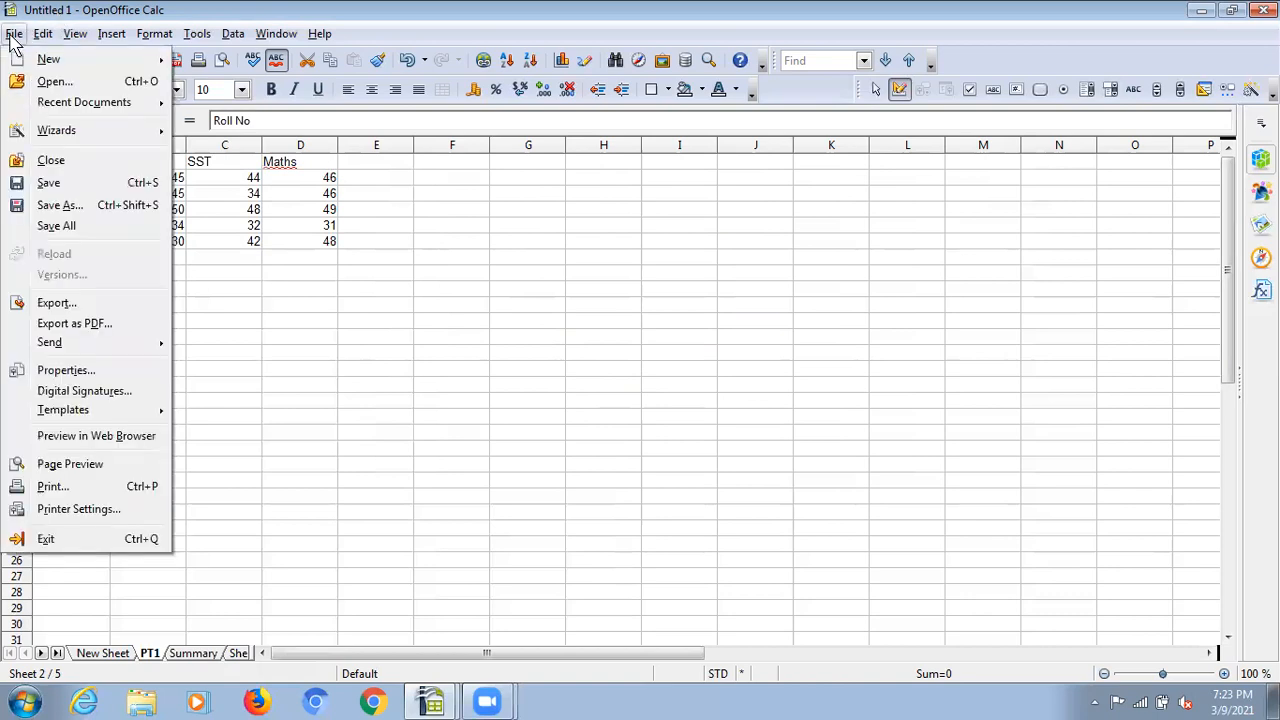
left_click(53, 210)
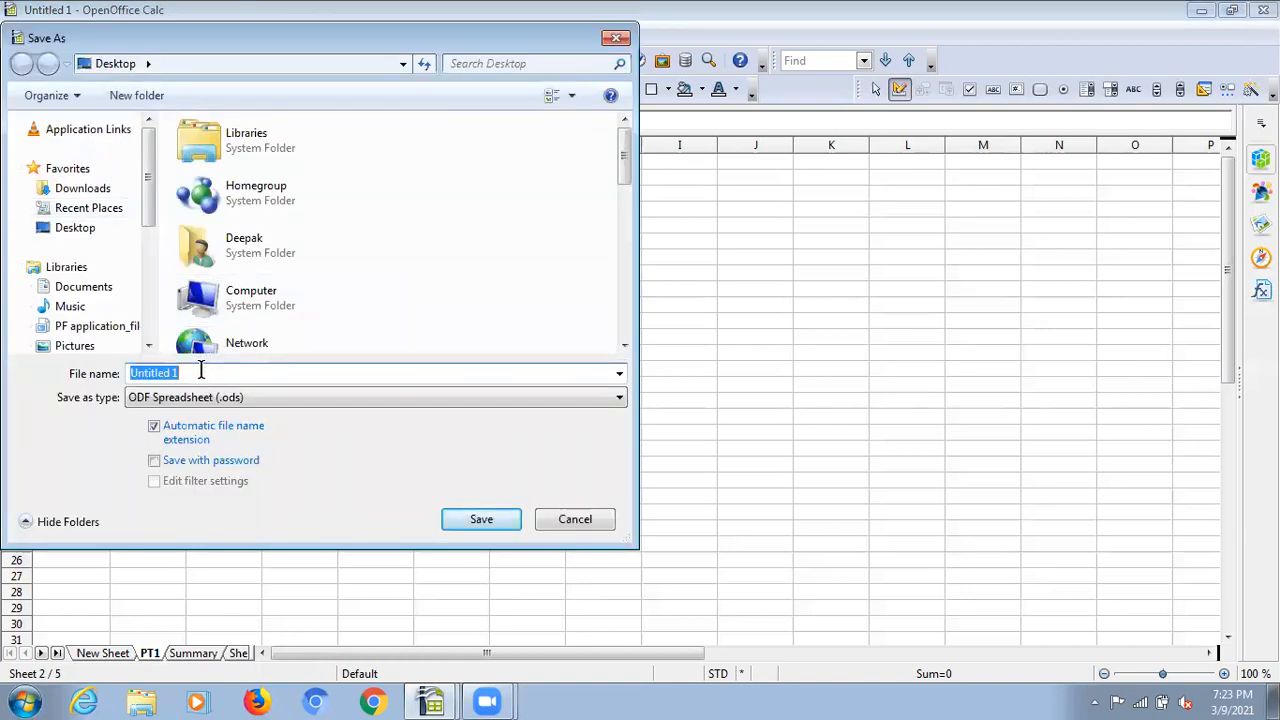
type("PT1")
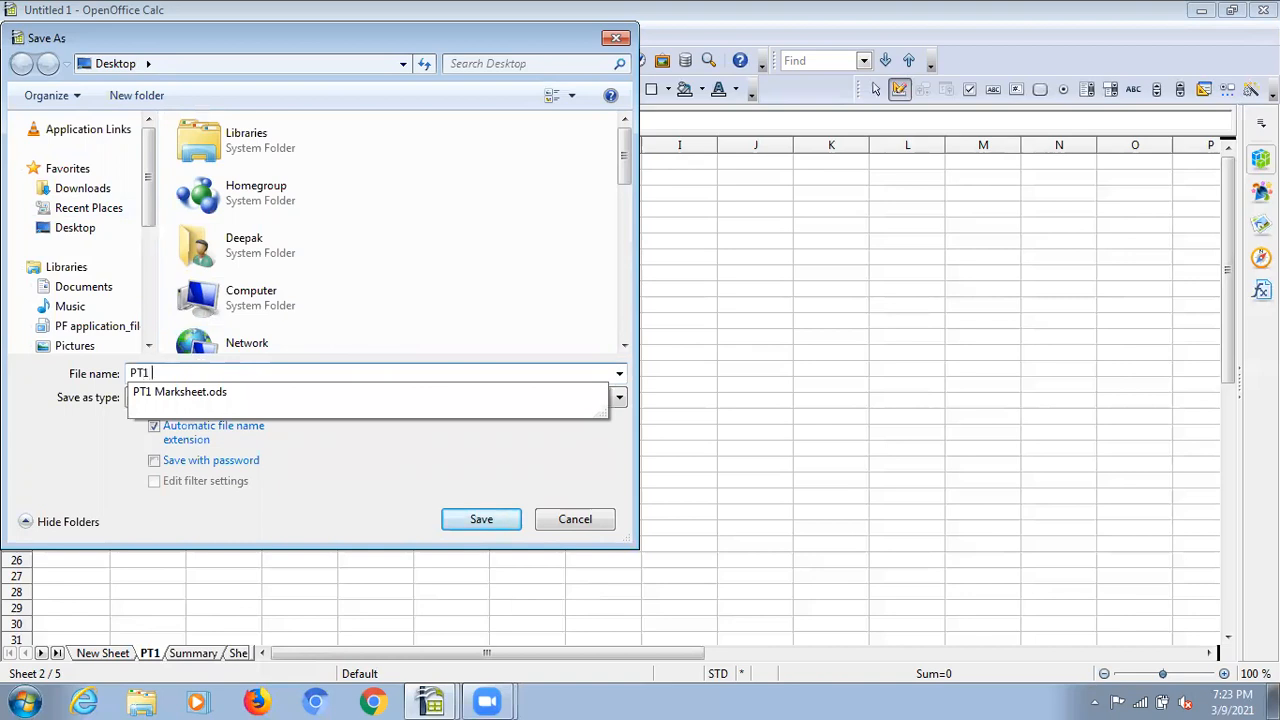
type(" LINKE")
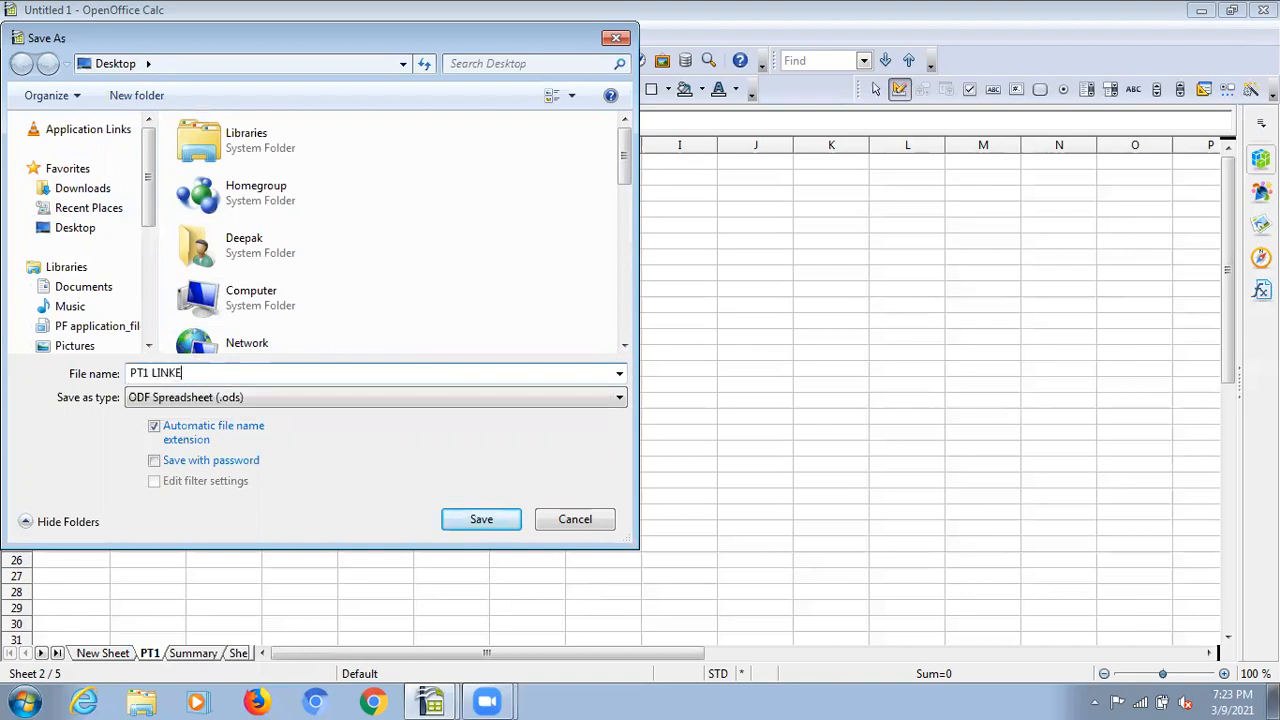
type("D MARKSHEET")
left_click(492, 530)
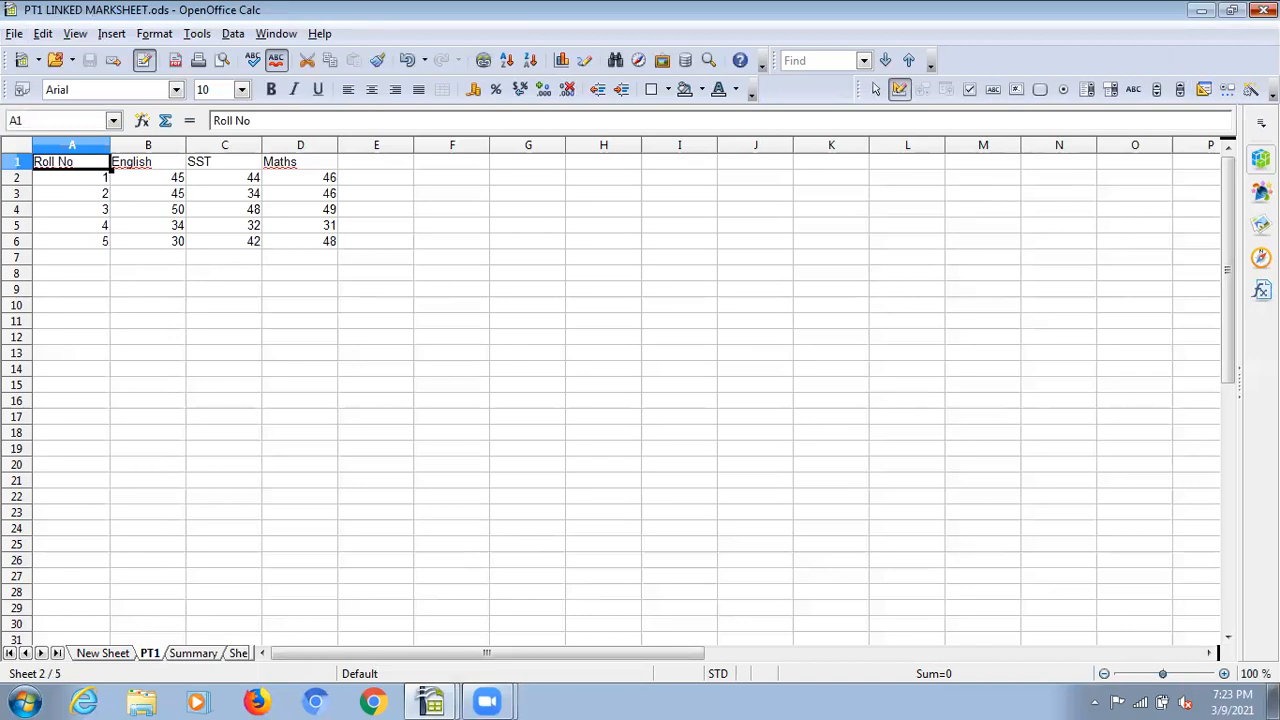
left_click(1264, 10)
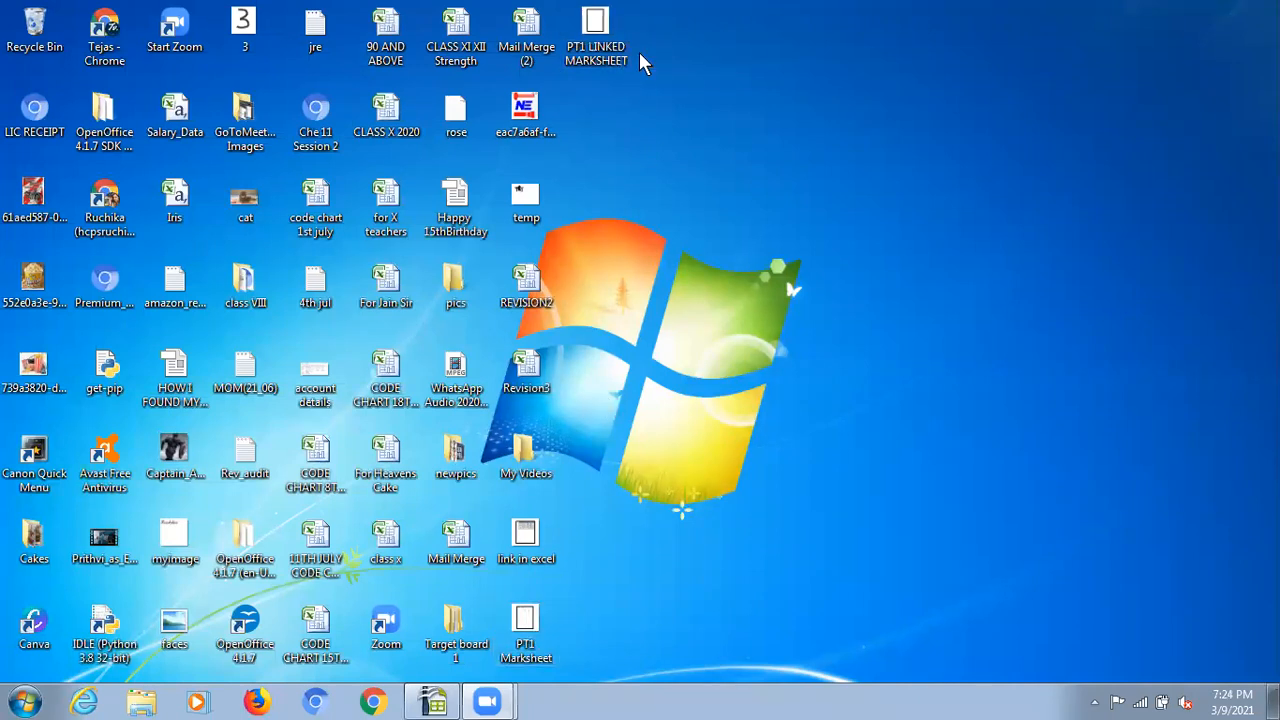
Open the source spreadsheet PT1 Marksheet from the desktop and bring its window to the front
double_click(527, 632)
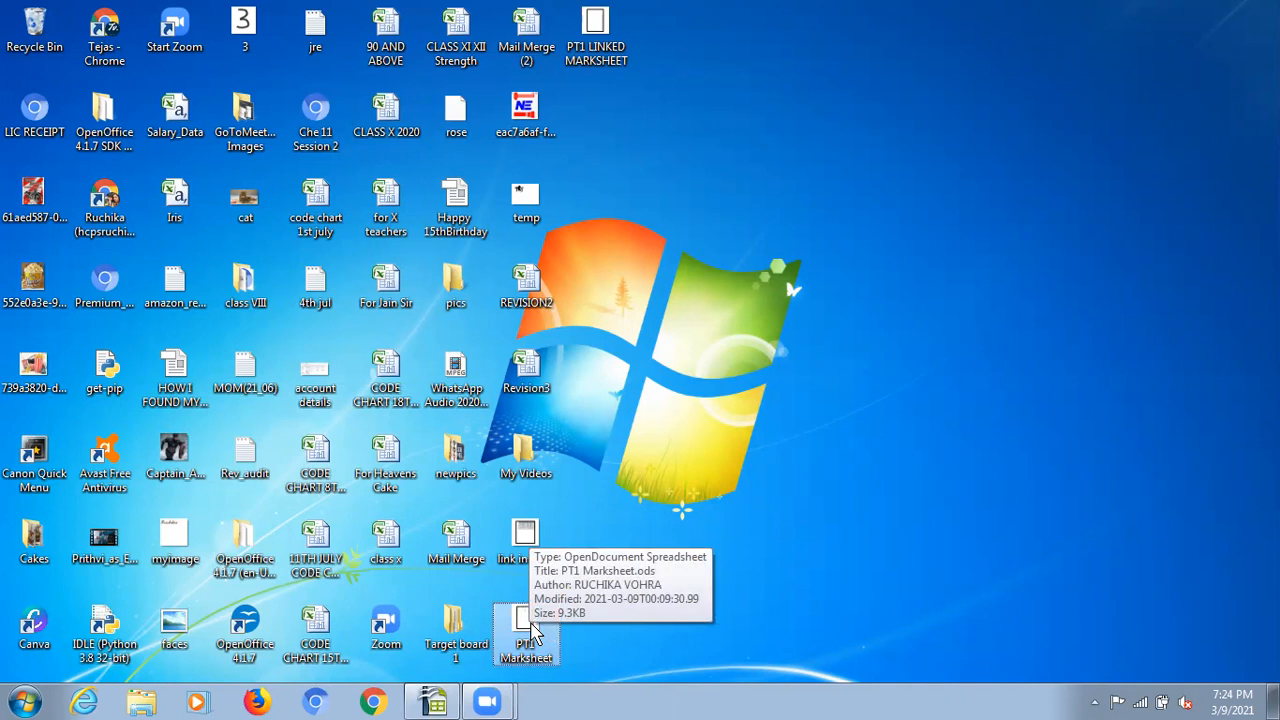
mouse_move(444, 704)
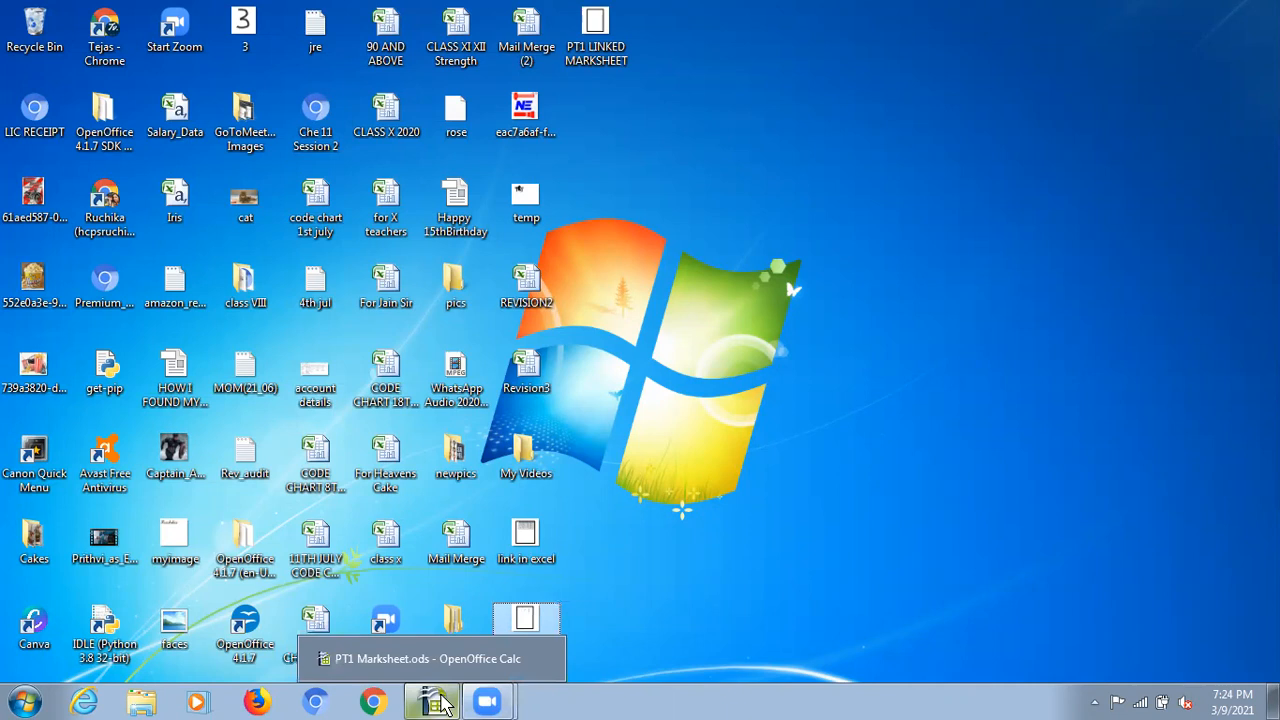
left_click(444, 704)
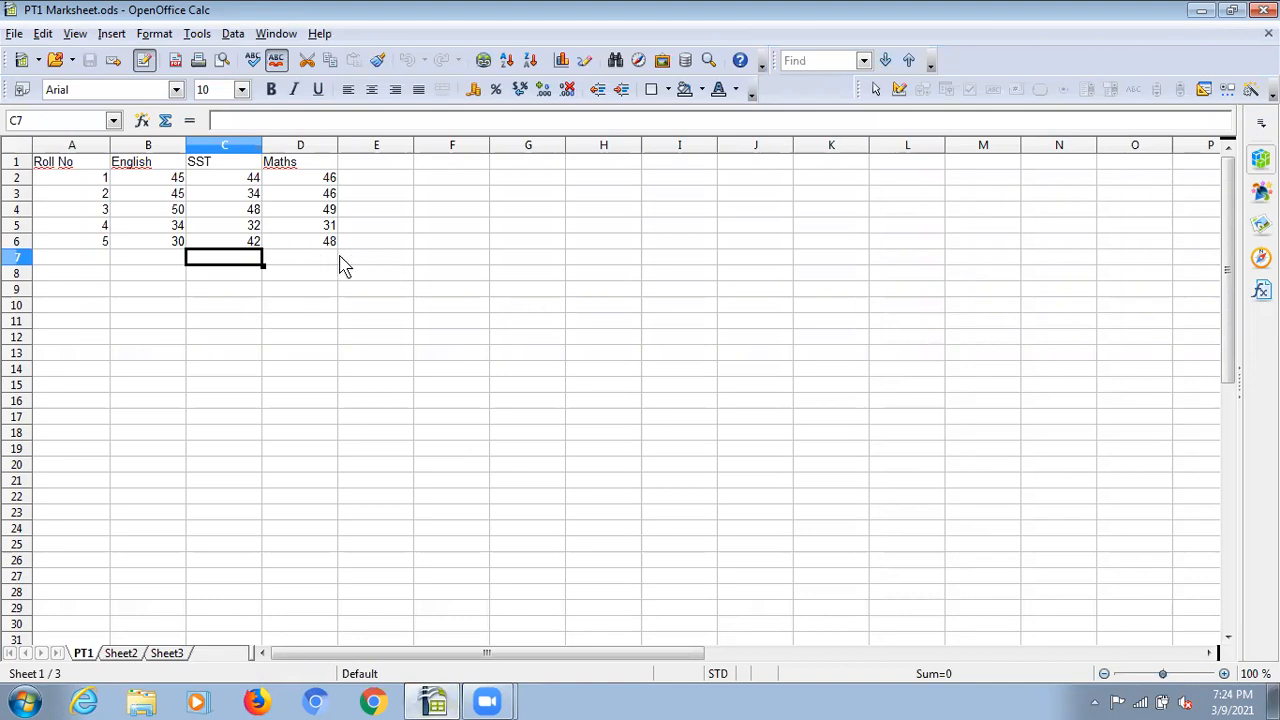
Set roll number 5's English mark to 50 in PT1 Marksheet and save the file
left_click(166, 248)
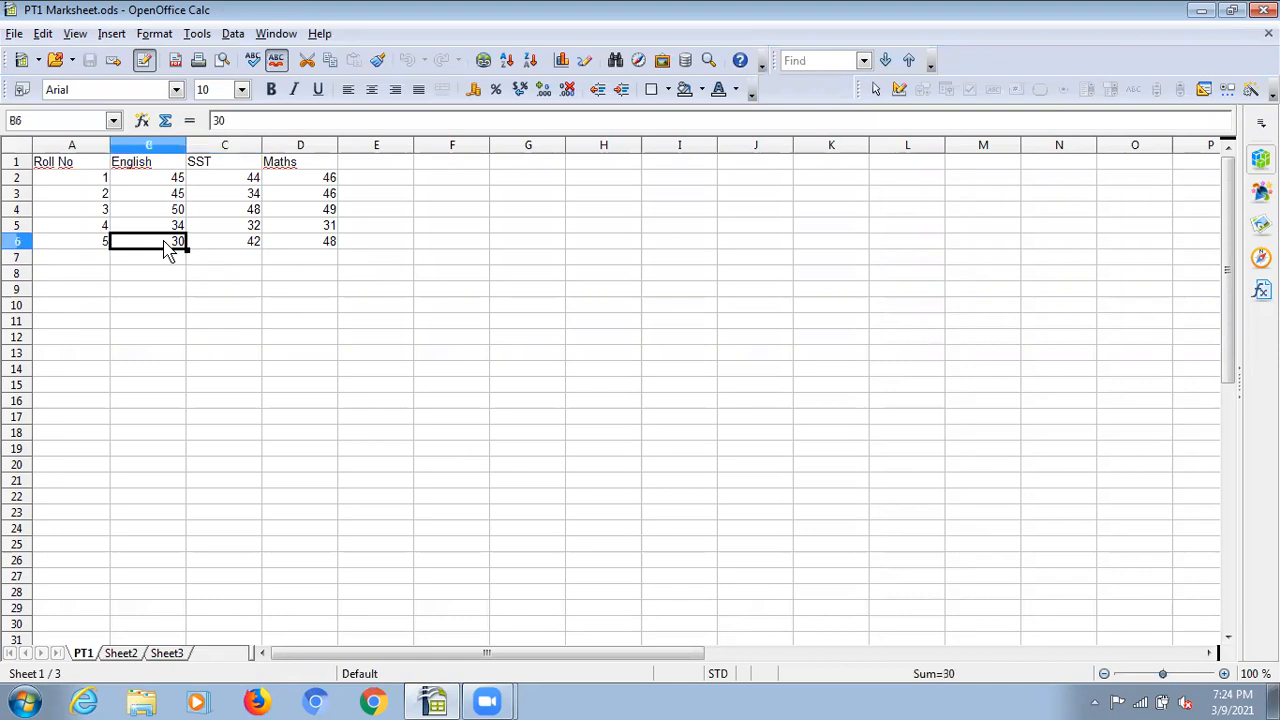
type("50")
key("Return")
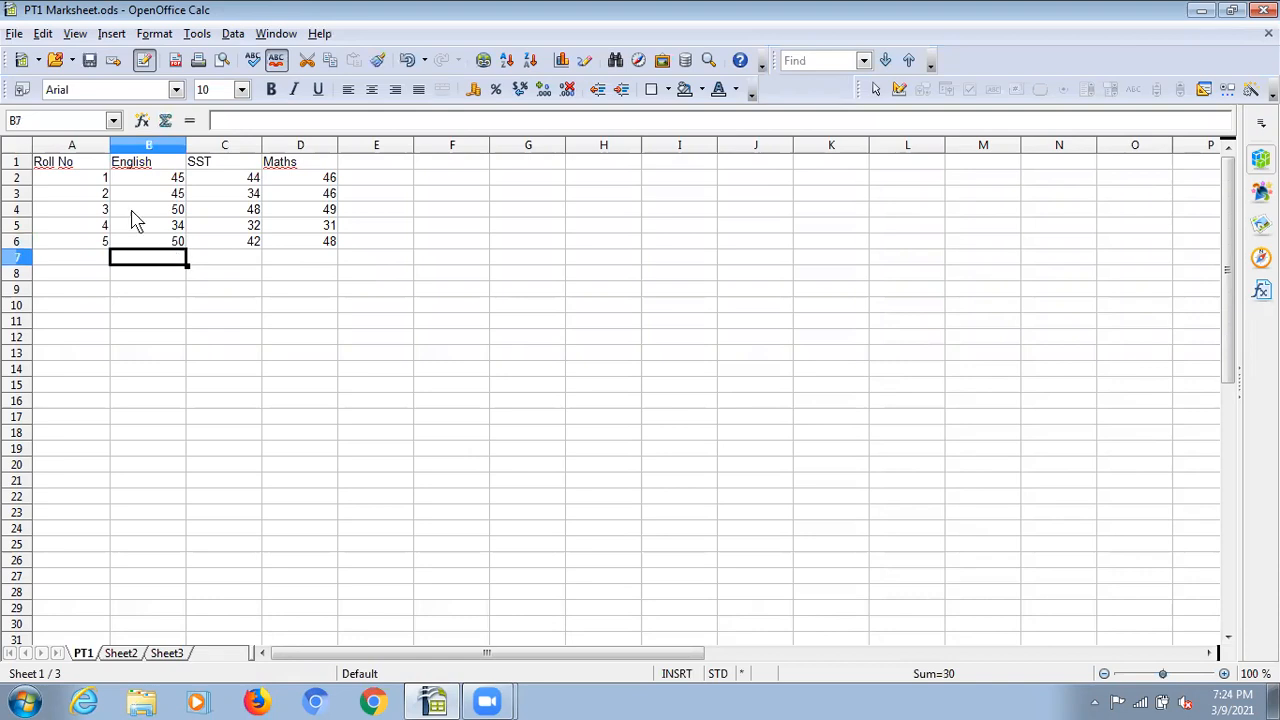
left_click(90, 62)
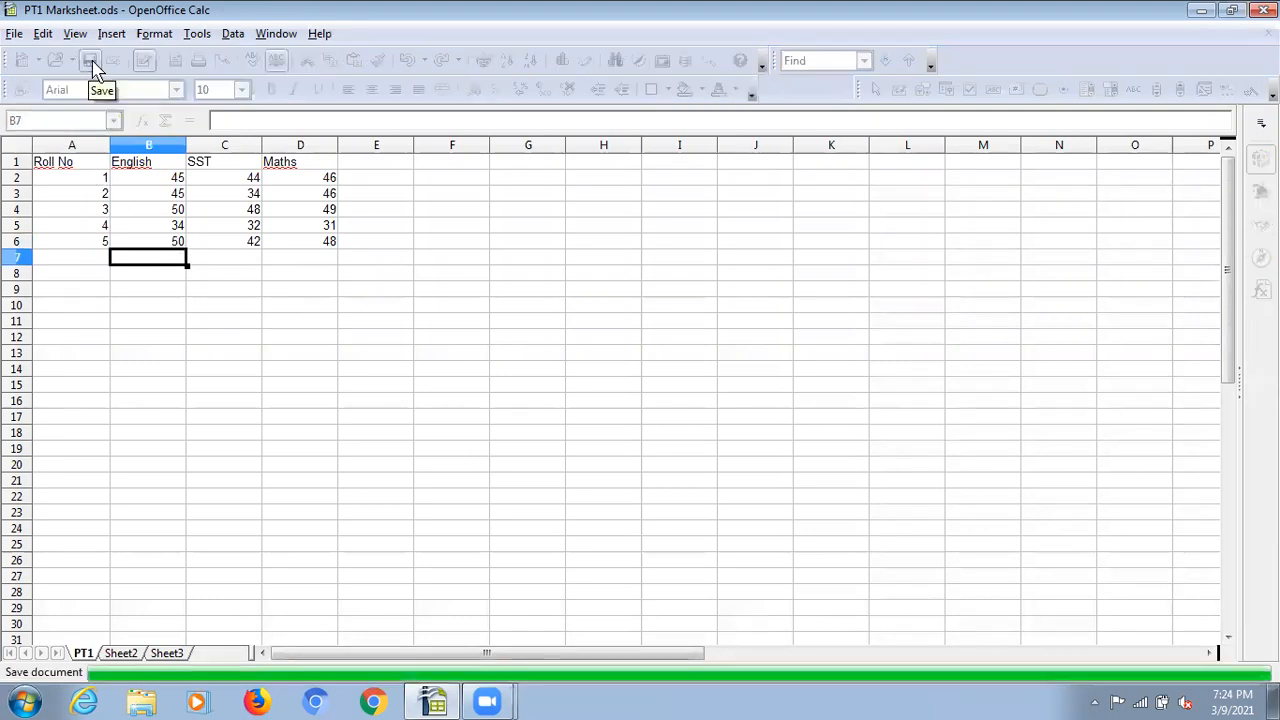
Open PT1 LINKED MARKSHEET from the desktop and agree to update its links to other files
left_click(1204, 12)
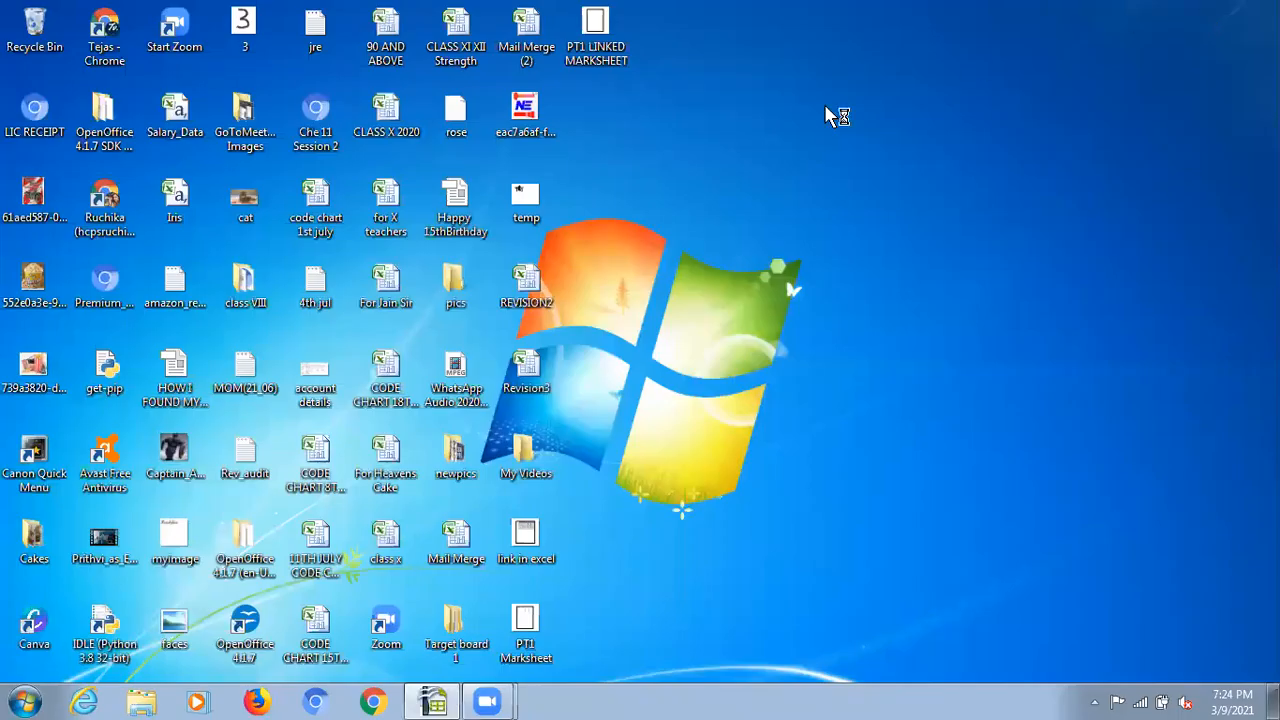
left_click(600, 46)
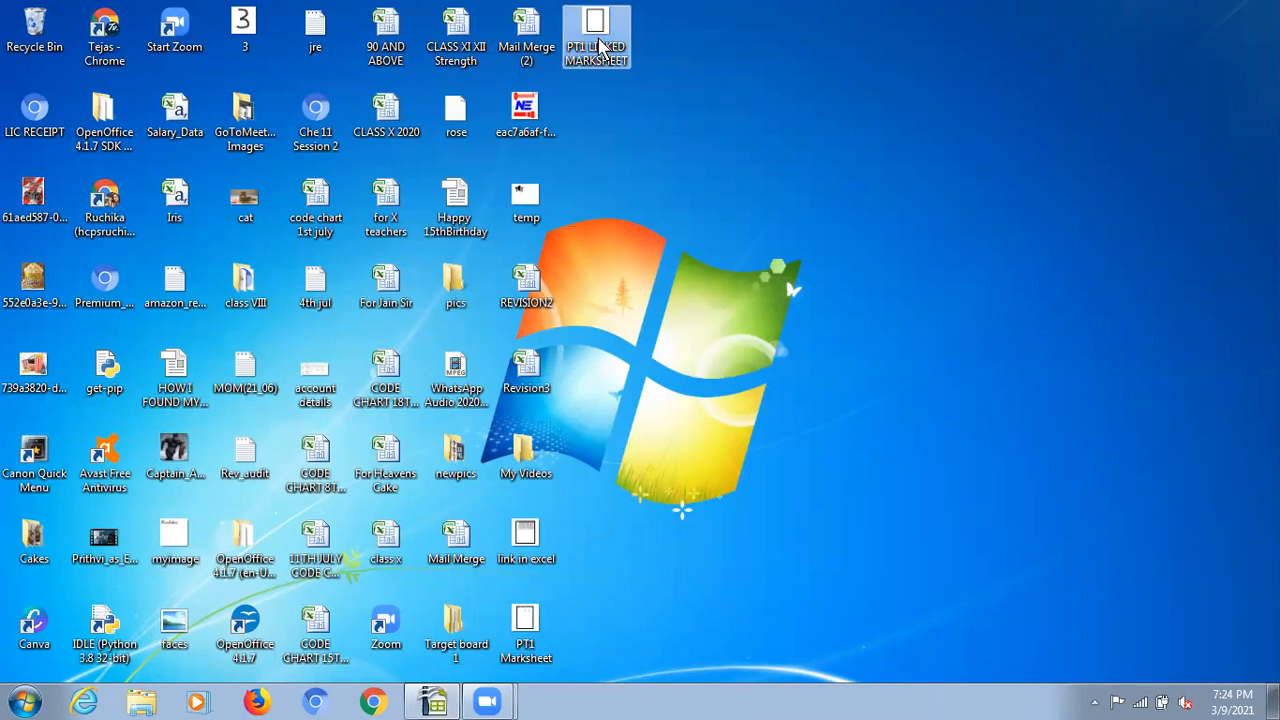
double_click(600, 46)
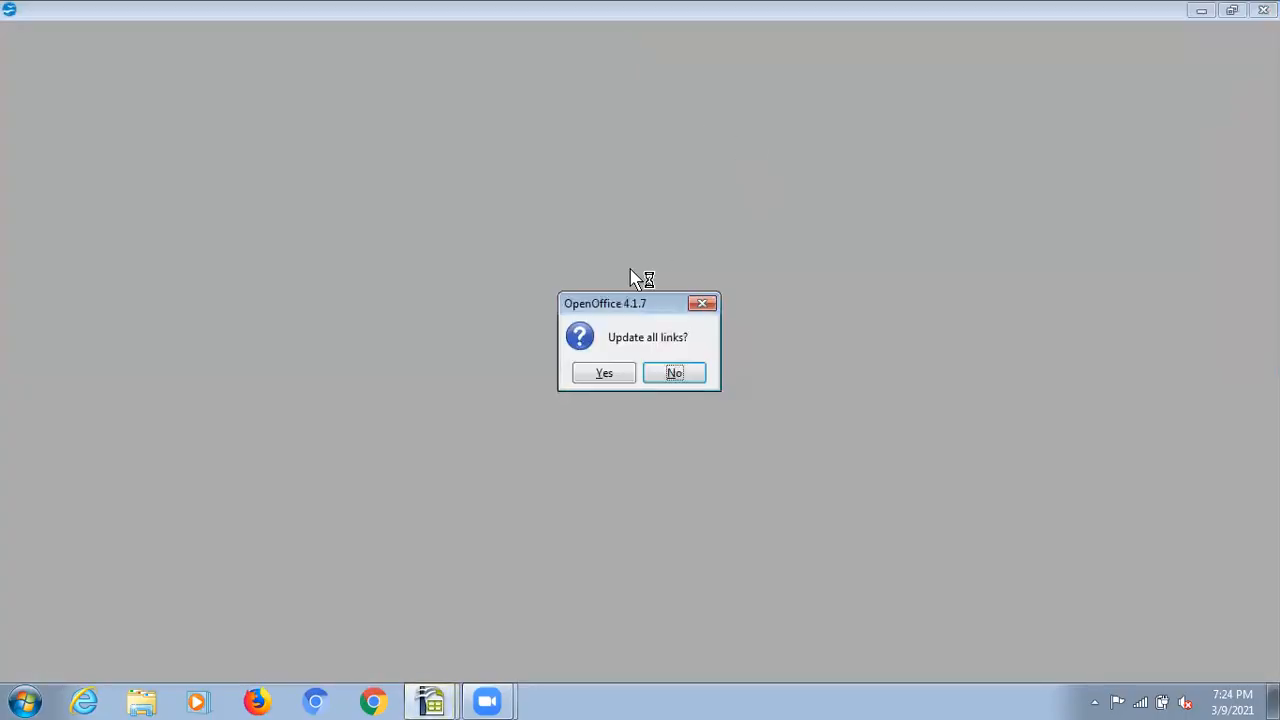
left_click(612, 377)
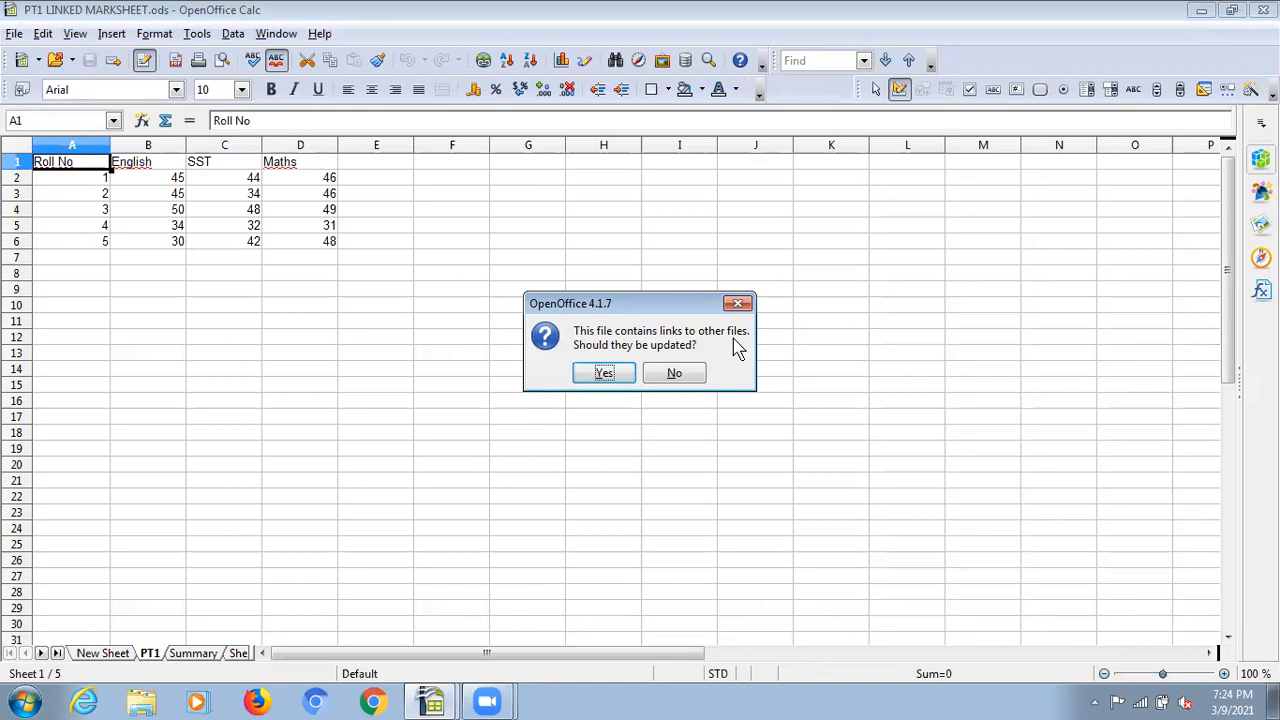
left_click(607, 376)
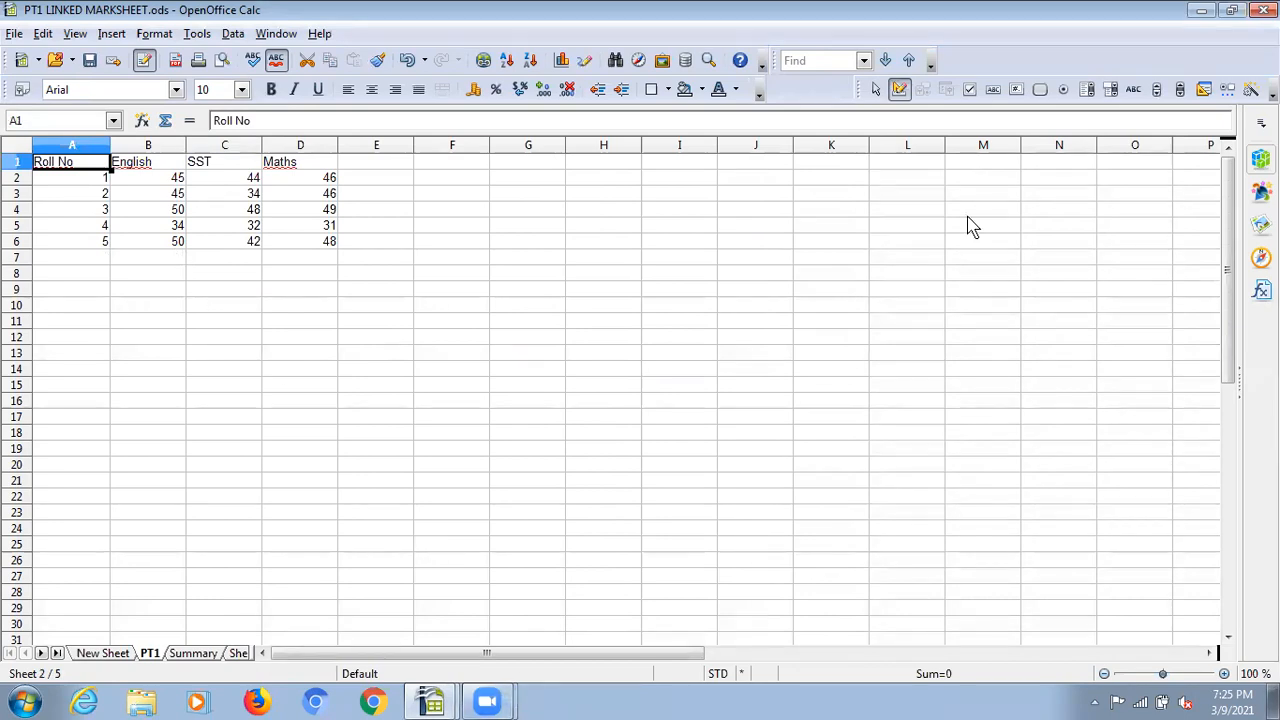
Close the linked workbook, saving its changes, and return to the PT1 Marksheet window
left_click(1264, 10)
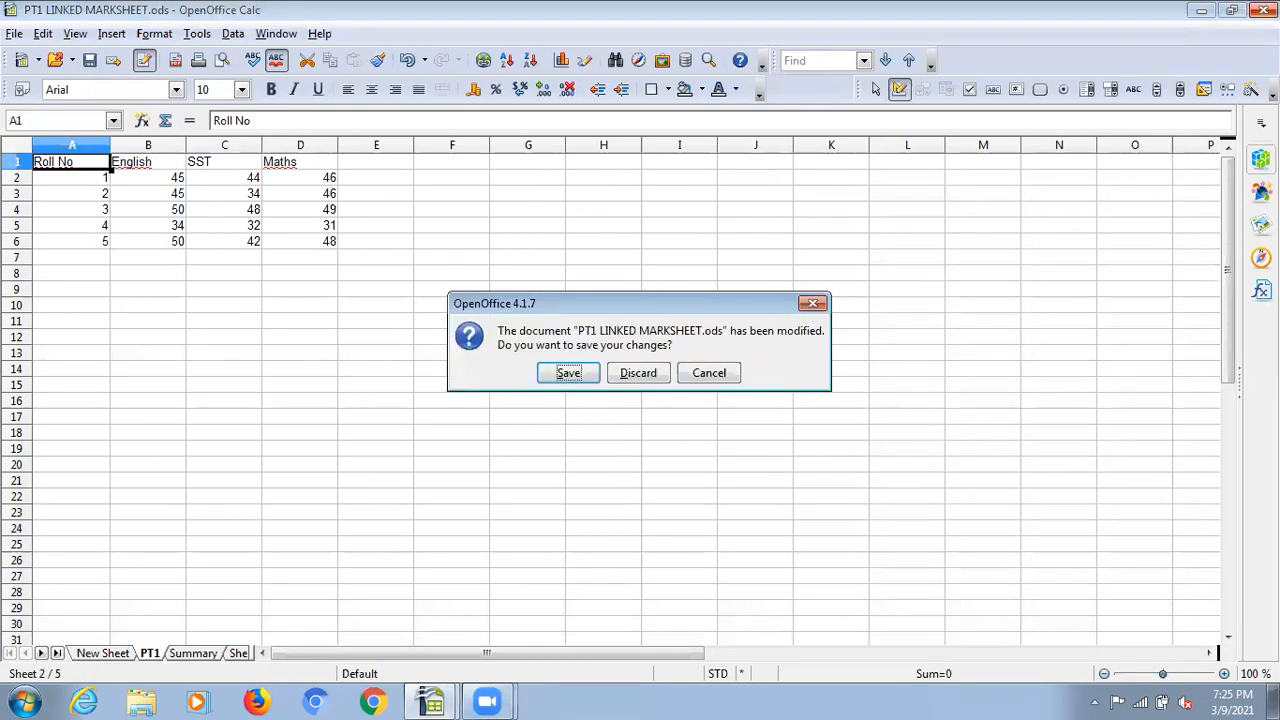
left_click(568, 373)
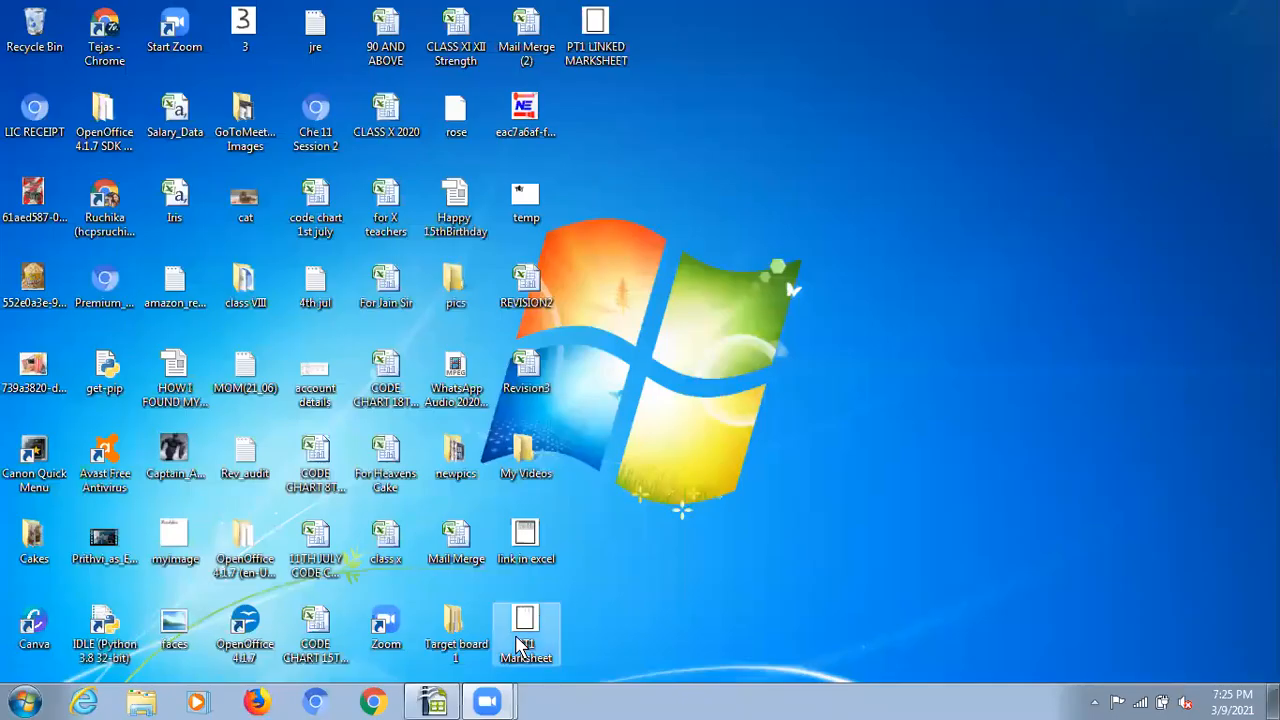
mouse_move(440, 703)
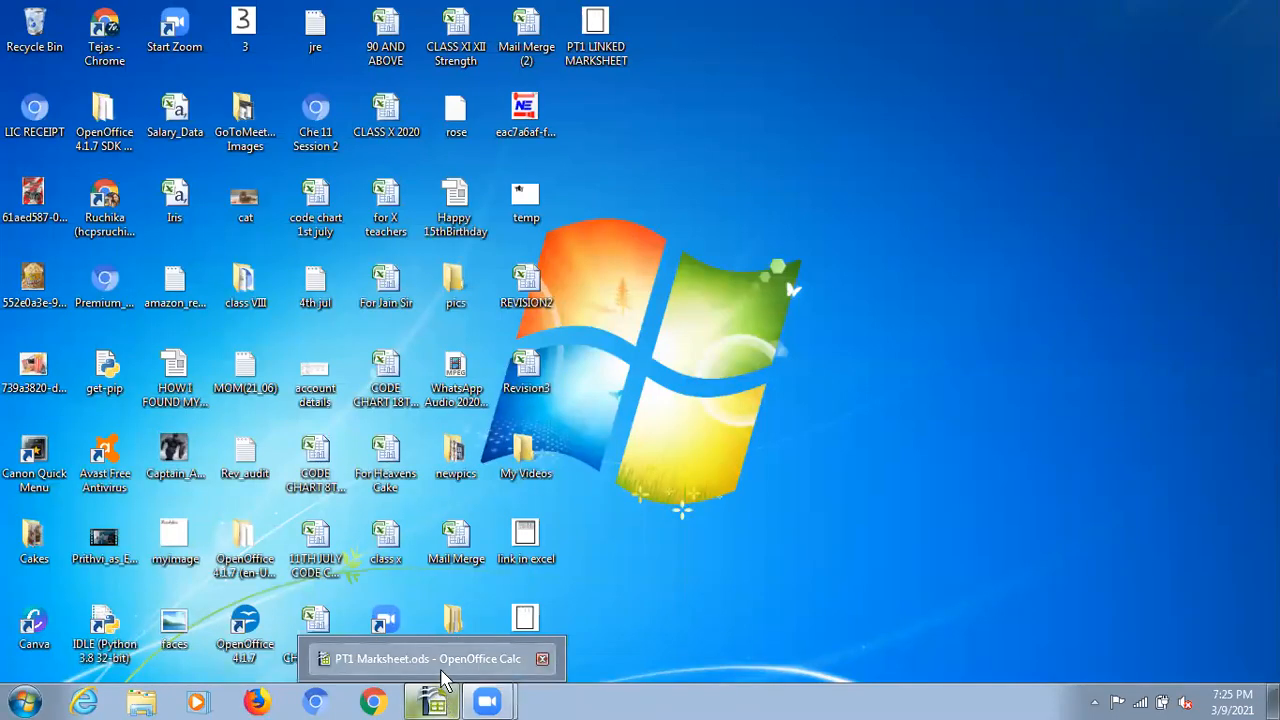
left_click(440, 668)
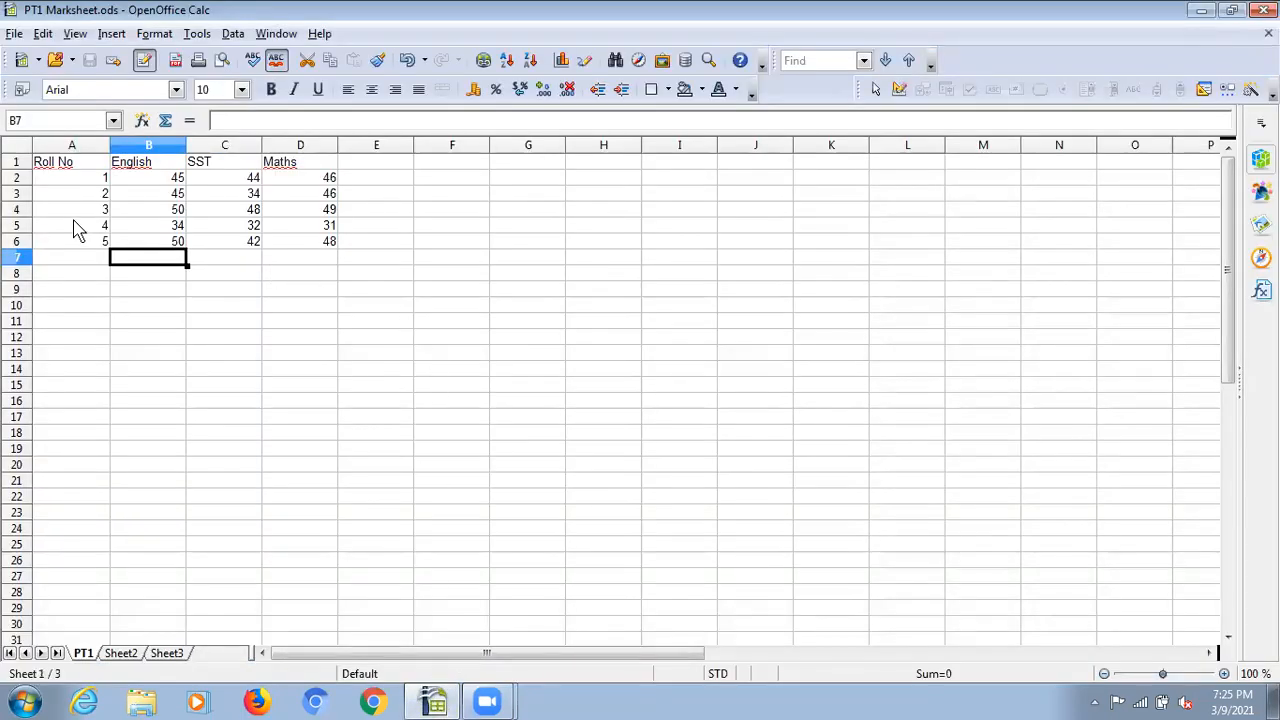
Set roll number 4's Maths mark to 45 in the source sheet and save the file
left_click(308, 228)
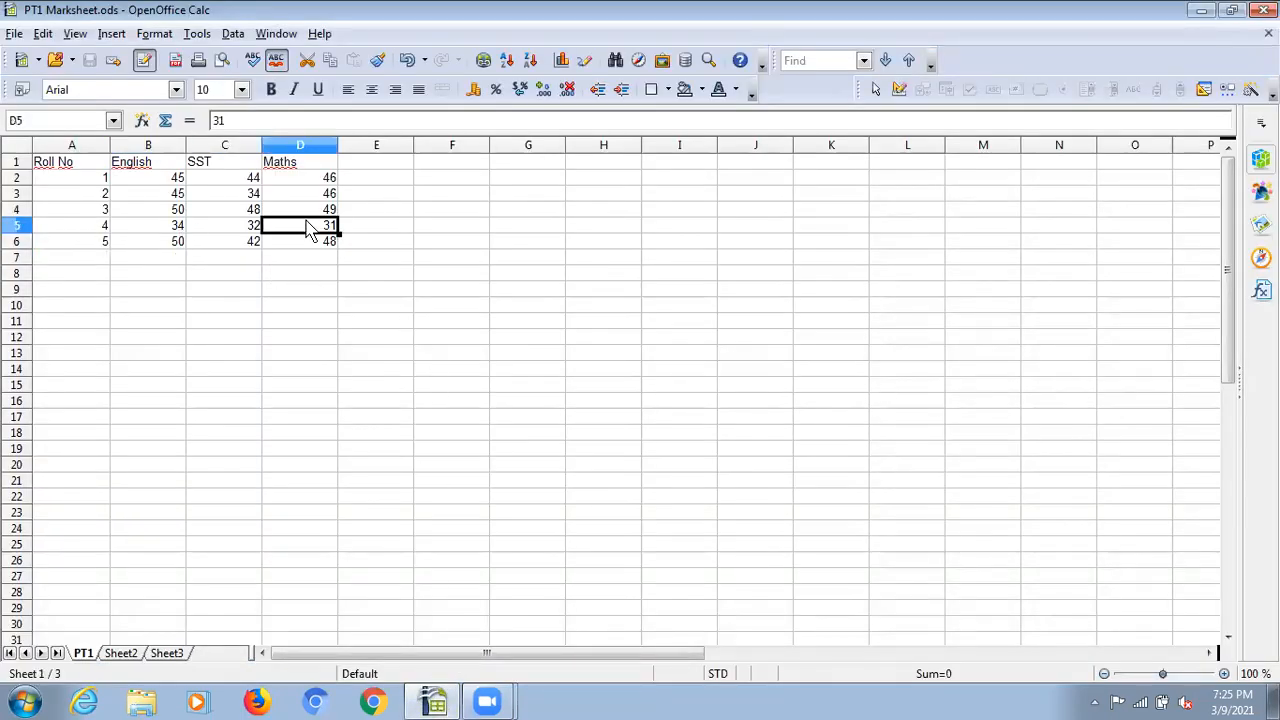
type("45")
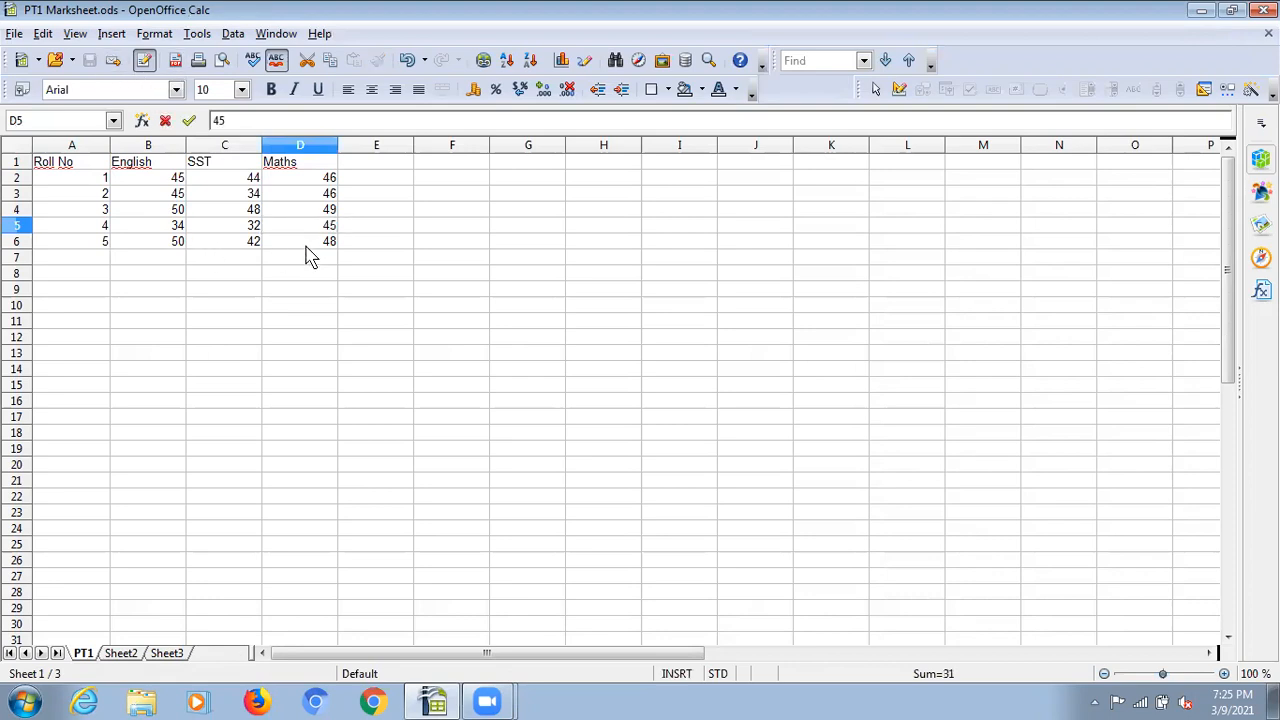
key("Return")
left_click(90, 62)
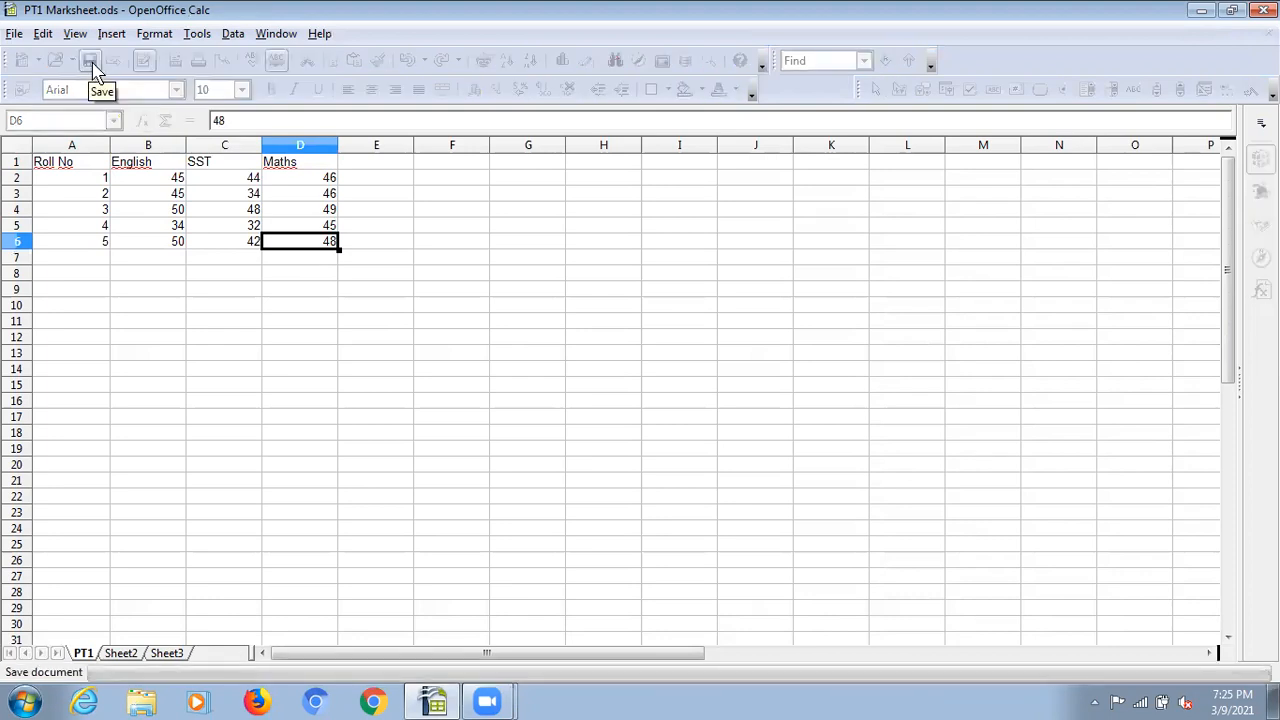
Minimize the source file, reopen PT1 LINKED MARKSHEET from the desktop and accept updating all links
left_click(1203, 14)
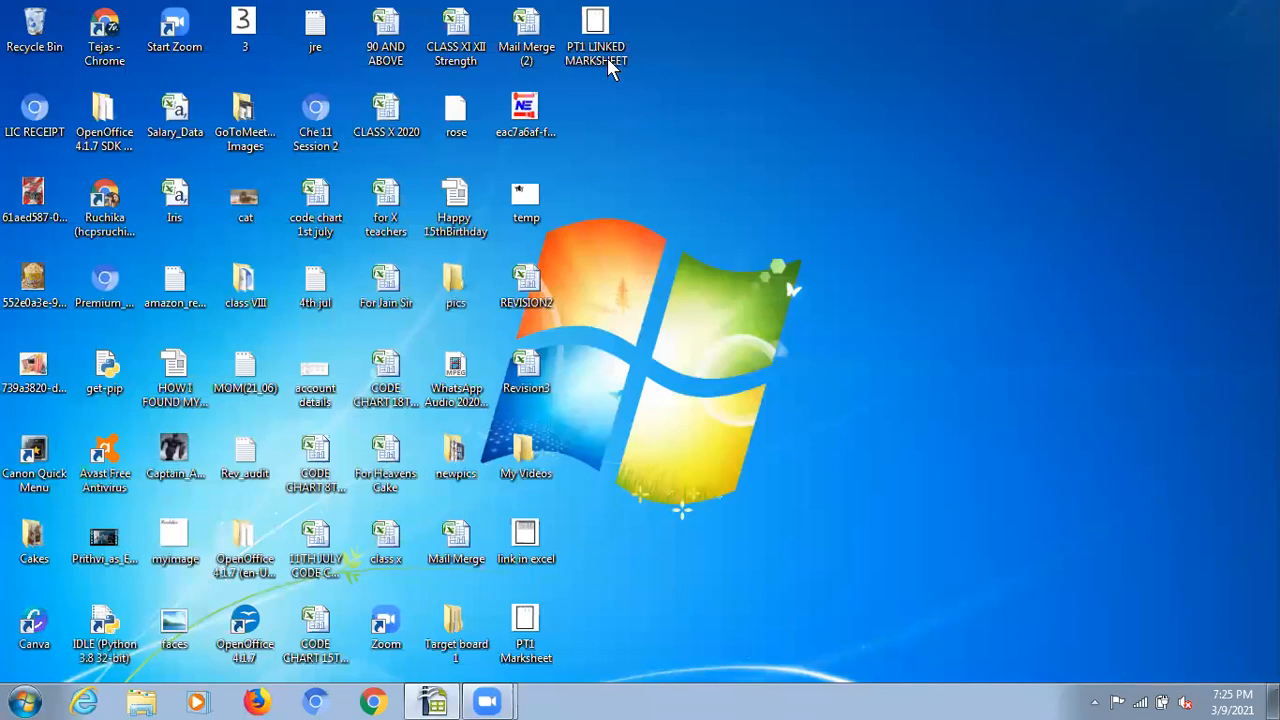
double_click(612, 54)
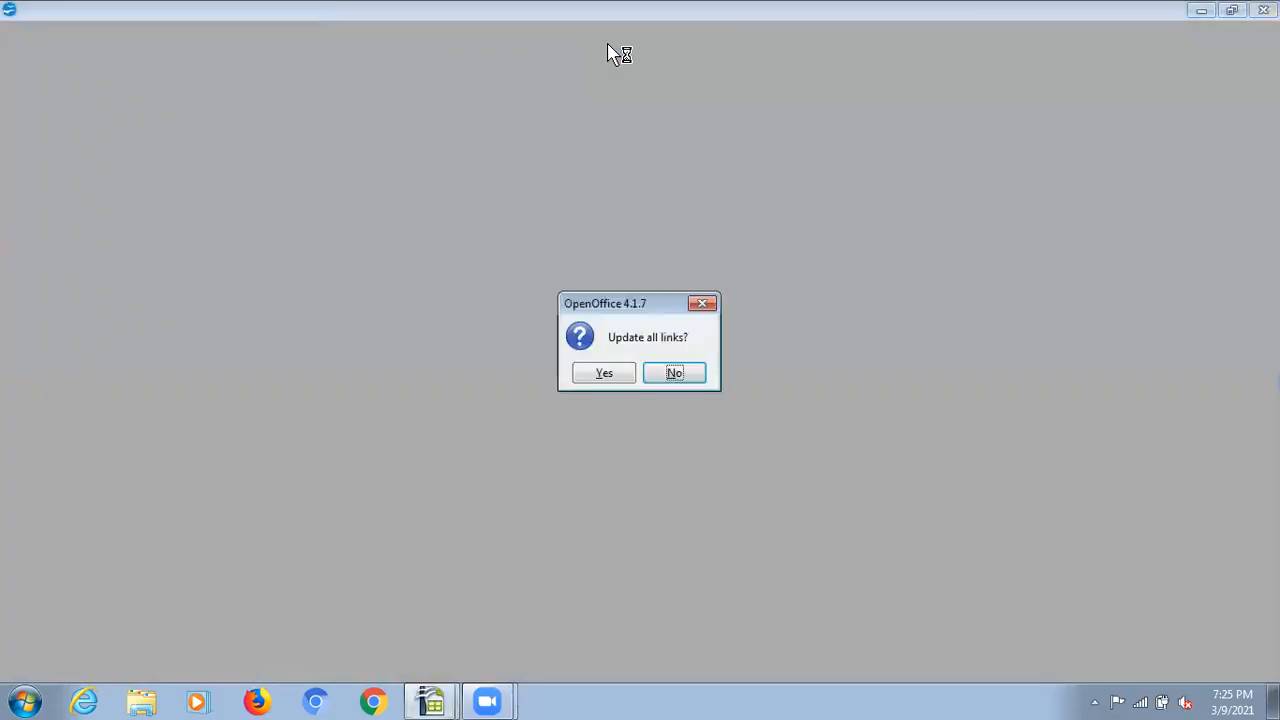
left_click(617, 373)
left_click(609, 372)
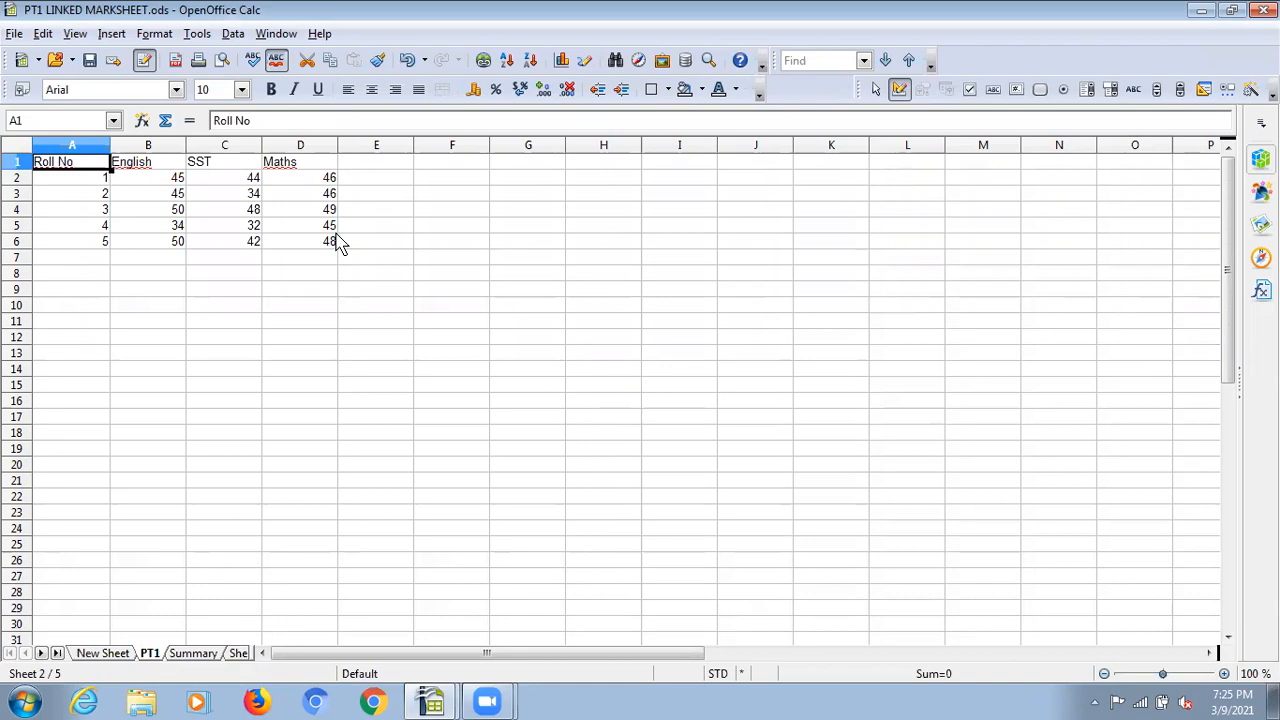
From the PT1 Marksheet window, set Calc's general options to always update links when opening and apply them
mouse_move(432, 704)
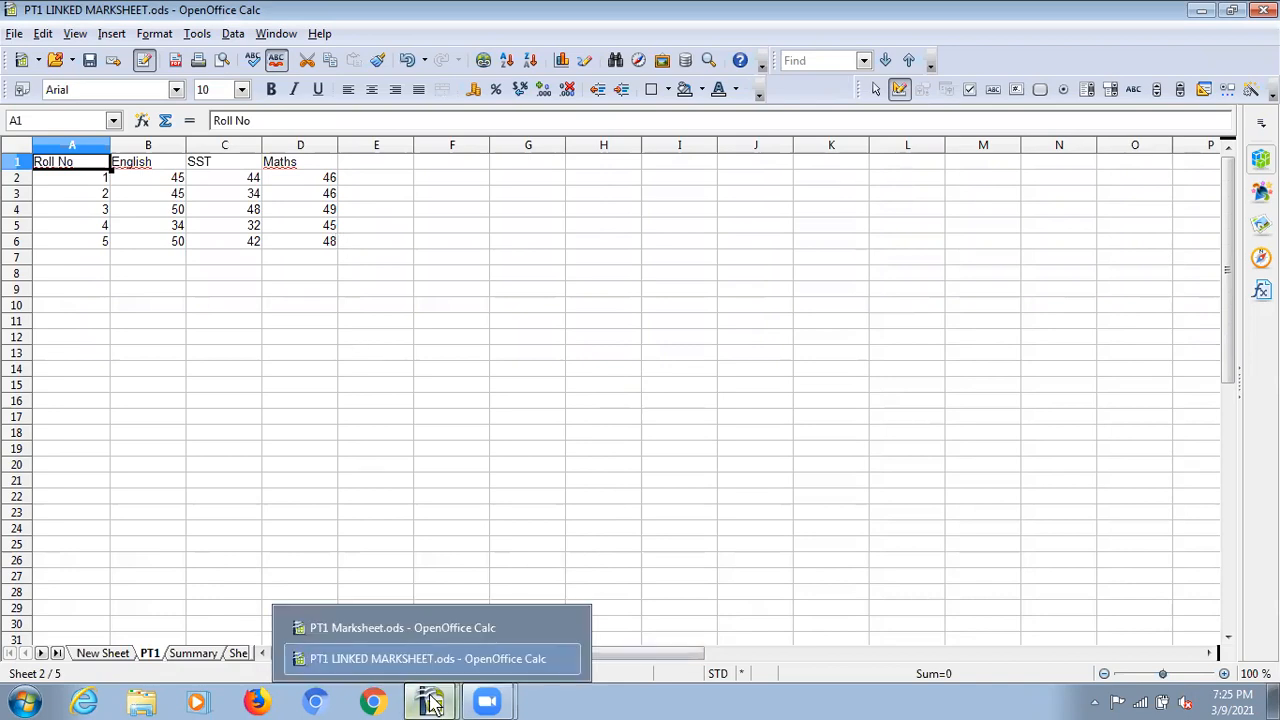
left_click(422, 636)
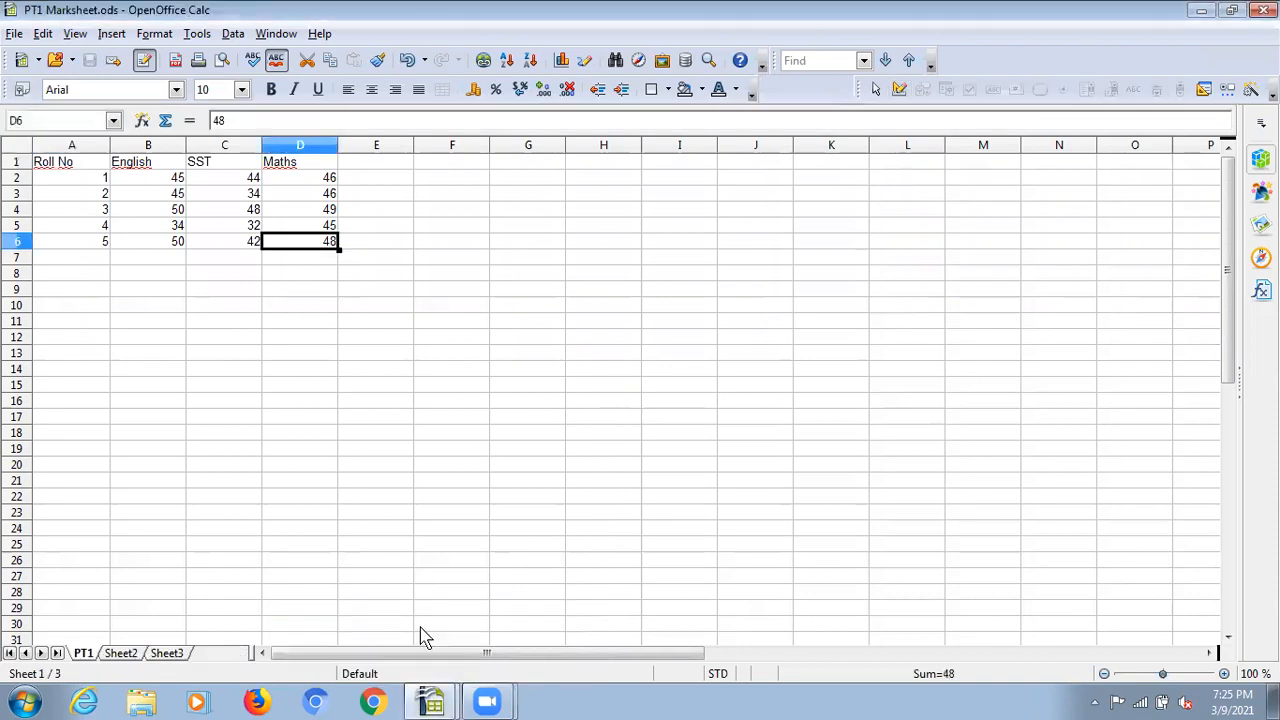
left_click(197, 38)
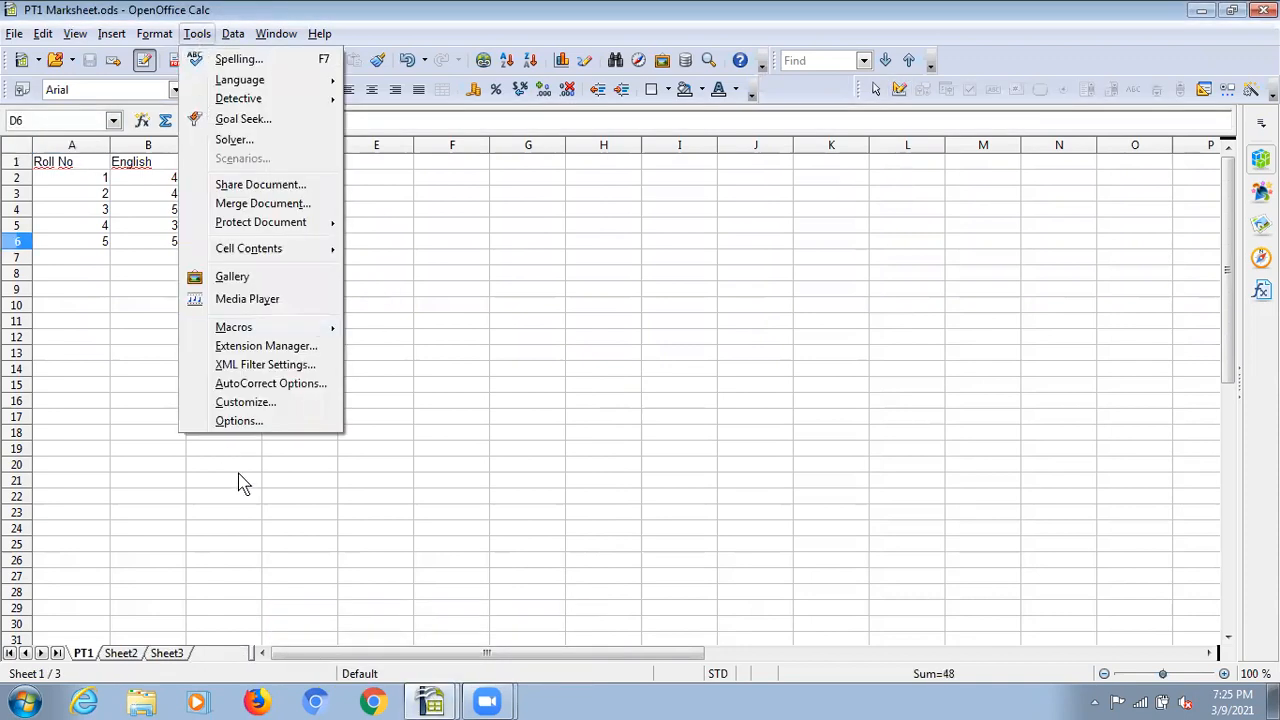
left_click(241, 424)
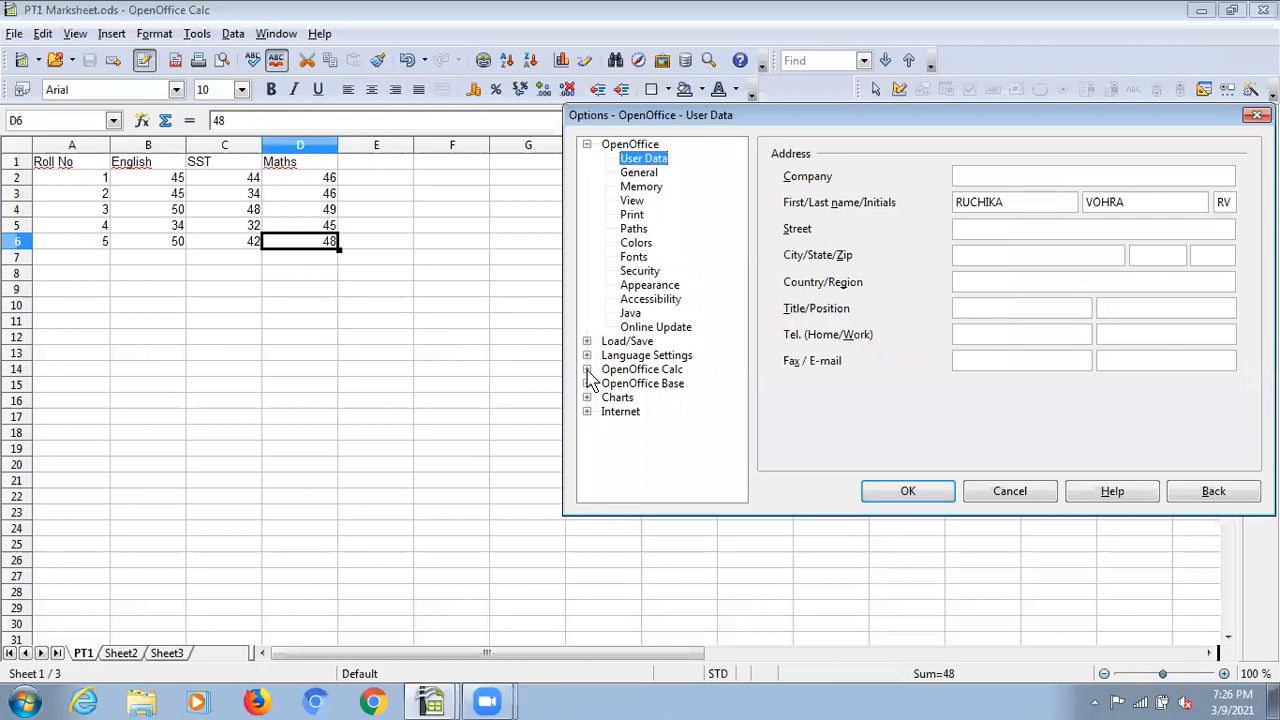
left_click(587, 370)
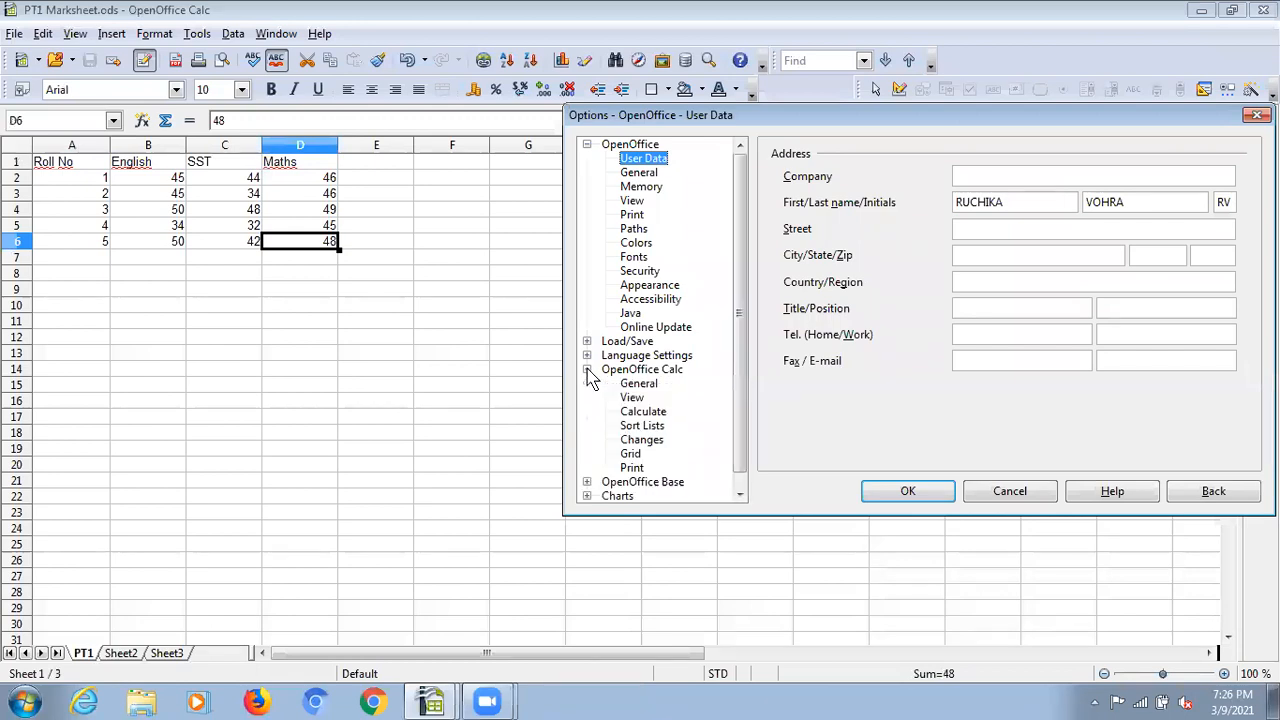
left_click(638, 385)
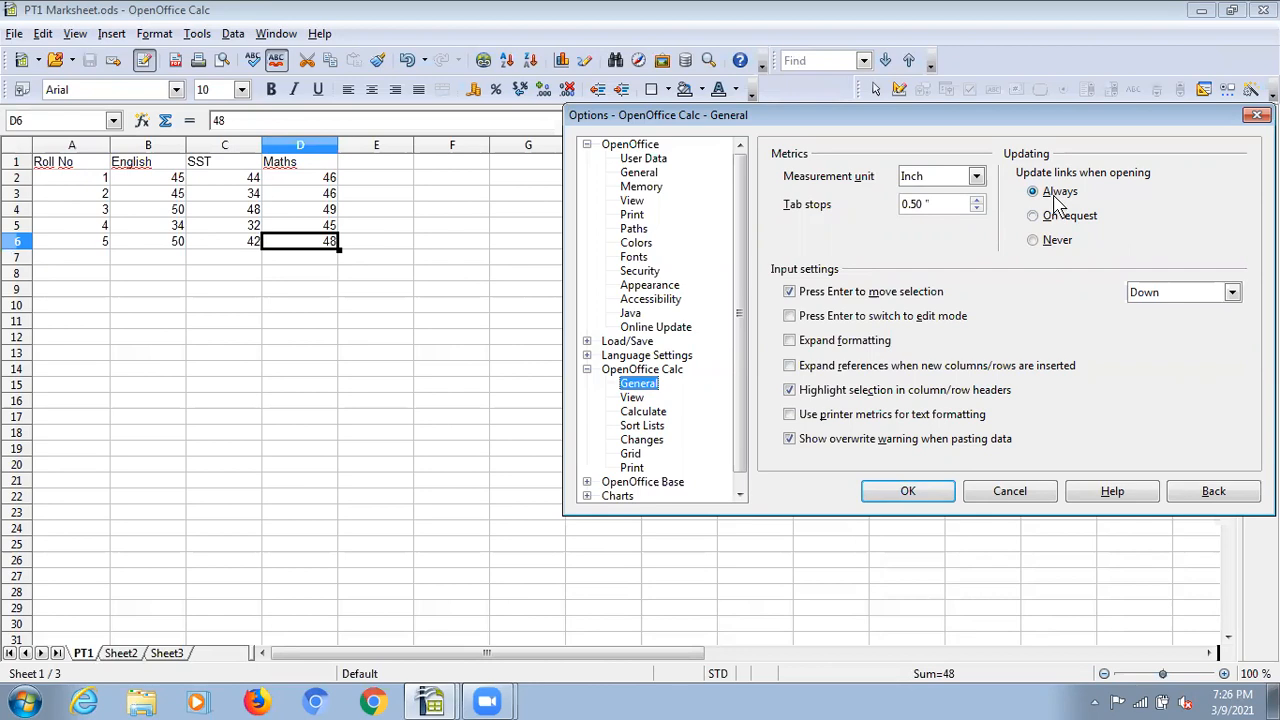
left_click(917, 493)
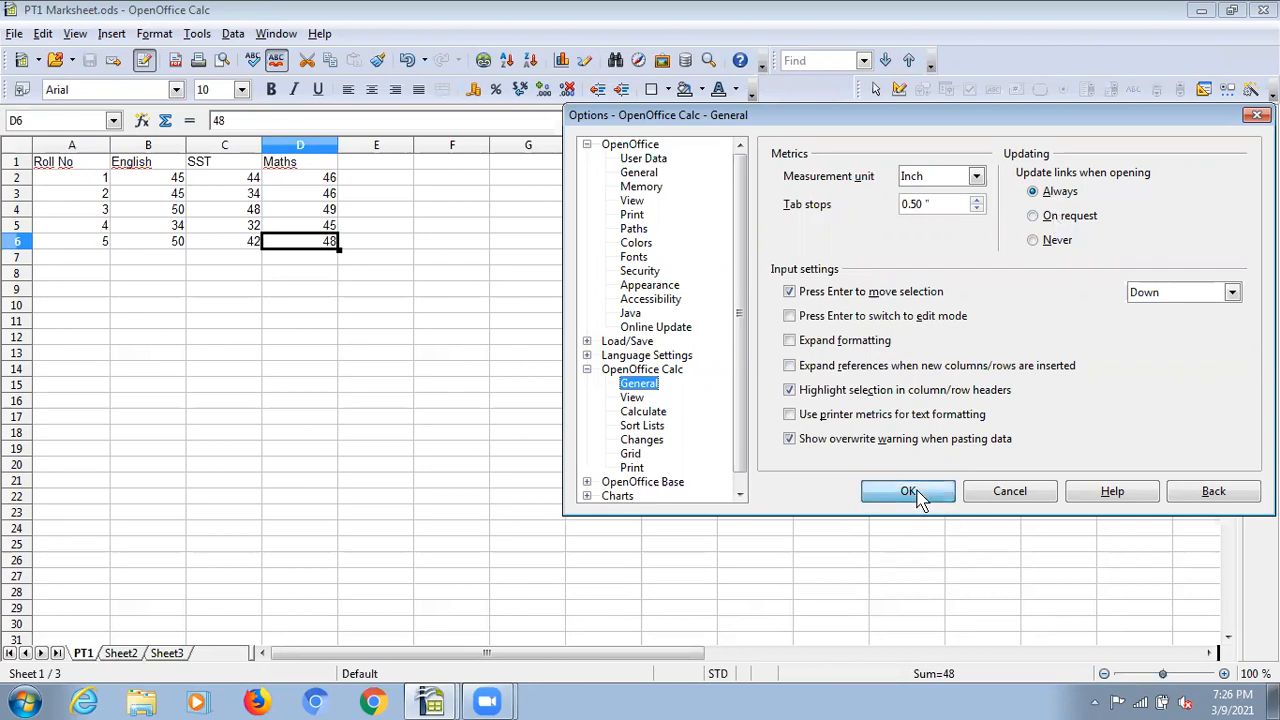